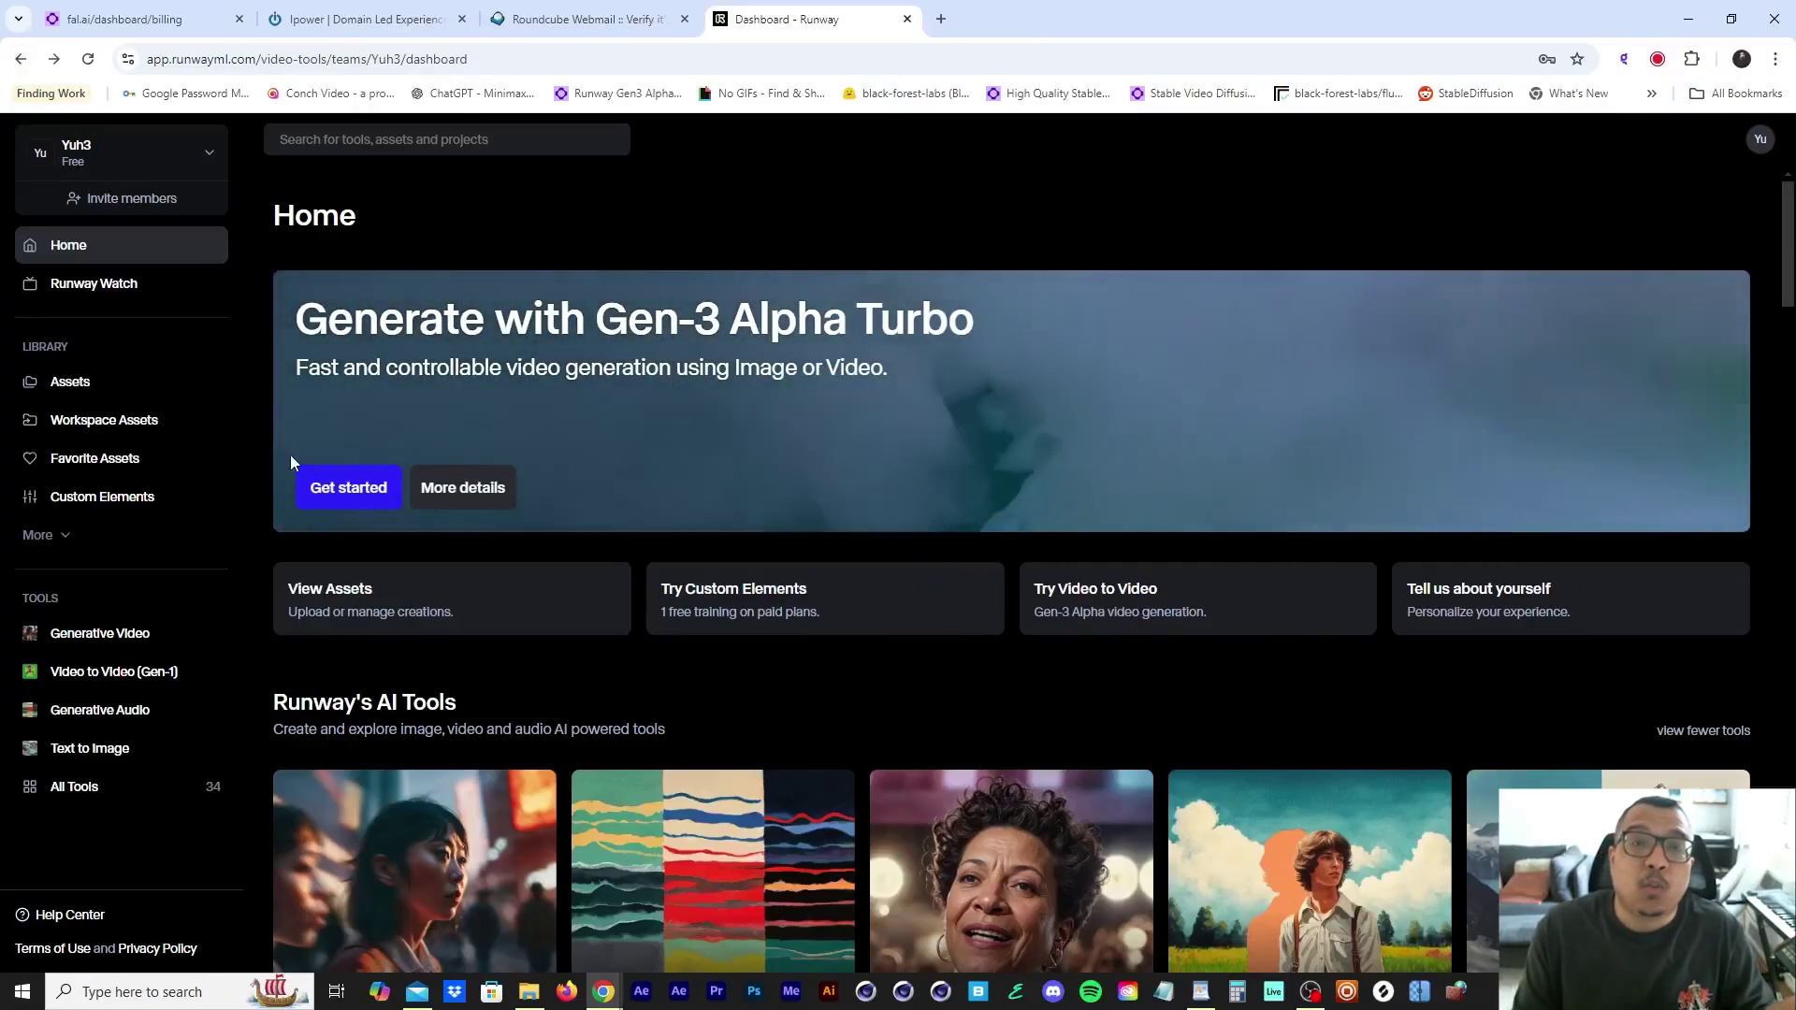
Start a video generation and upload the underwater kung-fu image as the first frame.
{"action": "left_click", "coordinate": [311, 489]}
{"action": "left_click", "coordinate": [461, 450]}
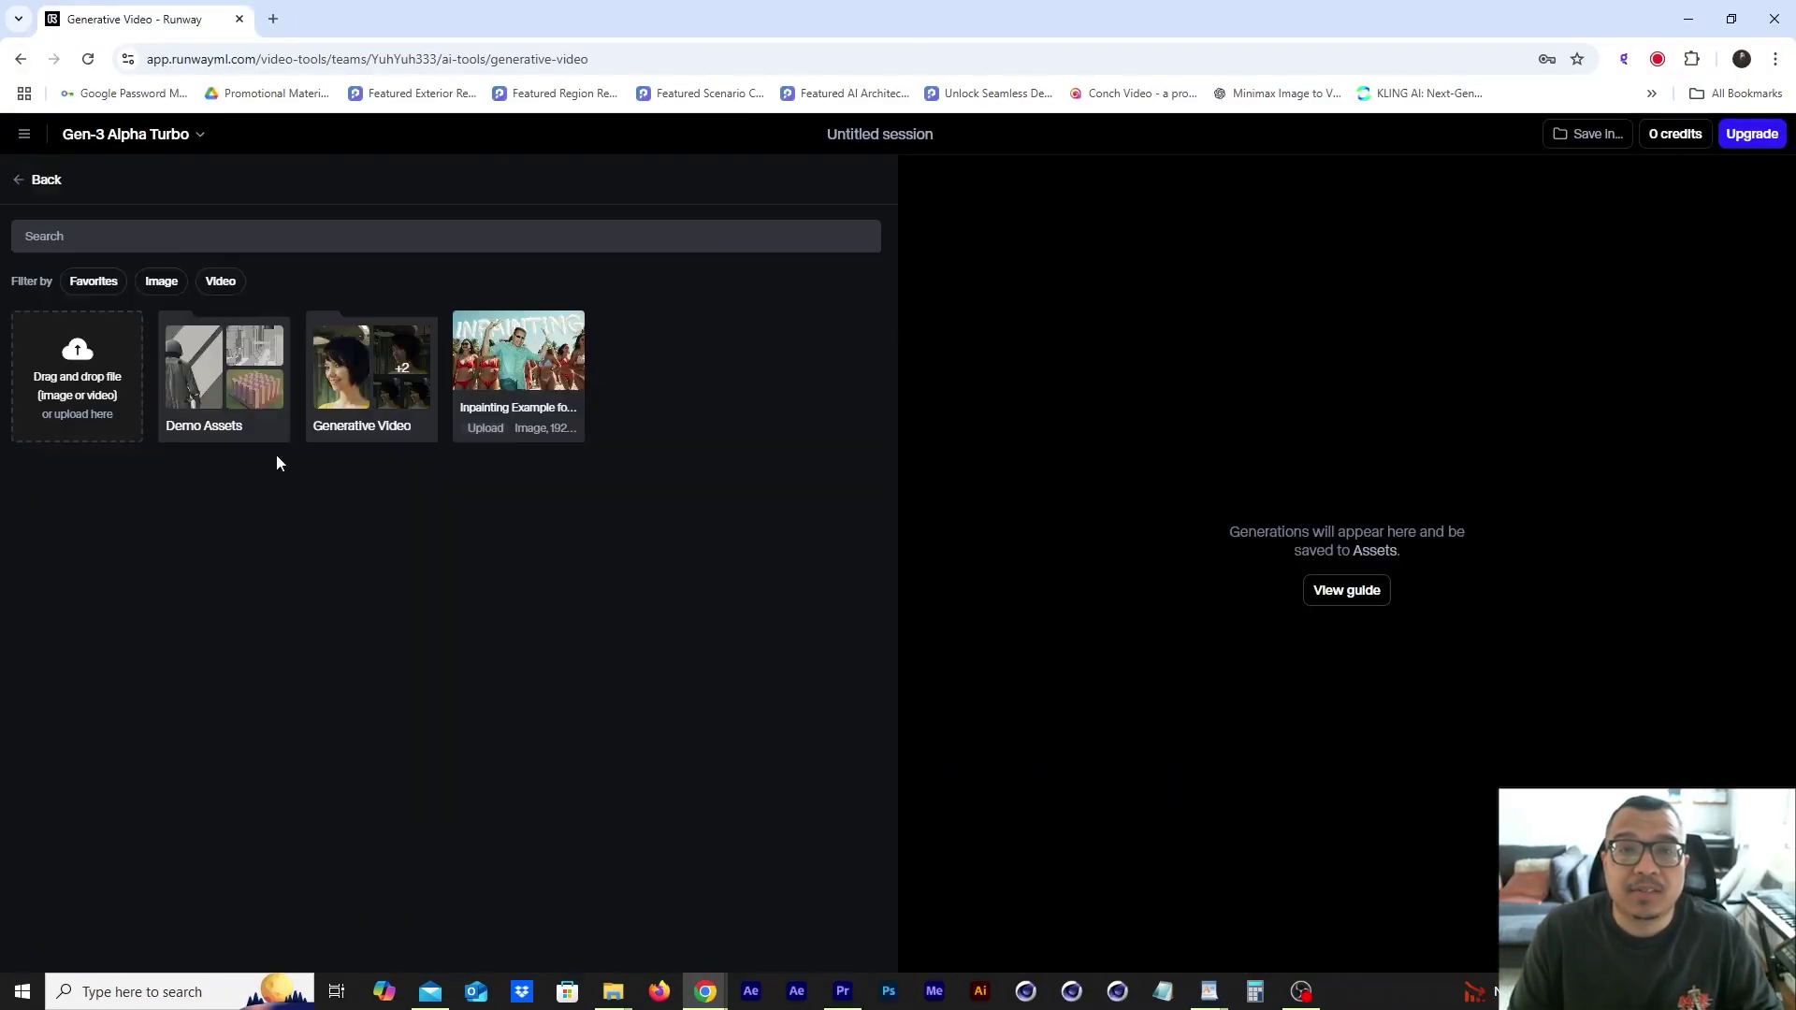
{"action": "left_click", "coordinate": [83, 365]}
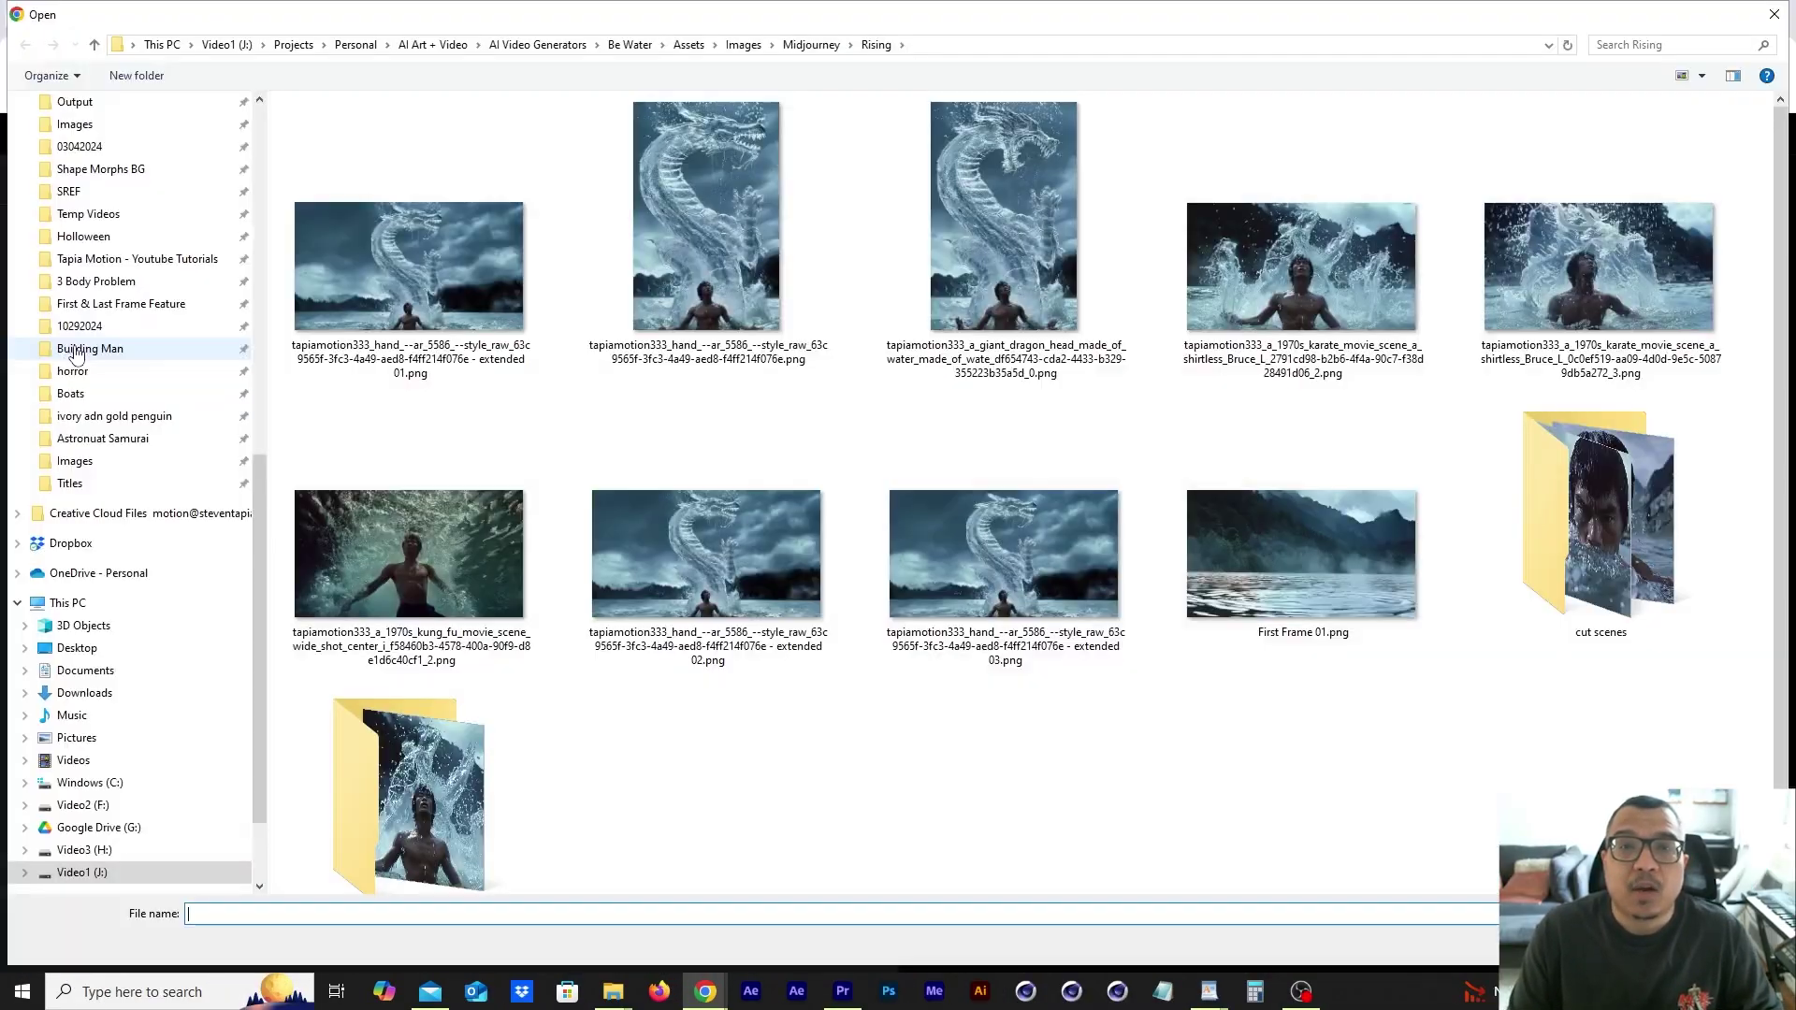
{"action": "left_click", "coordinate": [424, 553]}
{"action": "key", "text": "Return"}
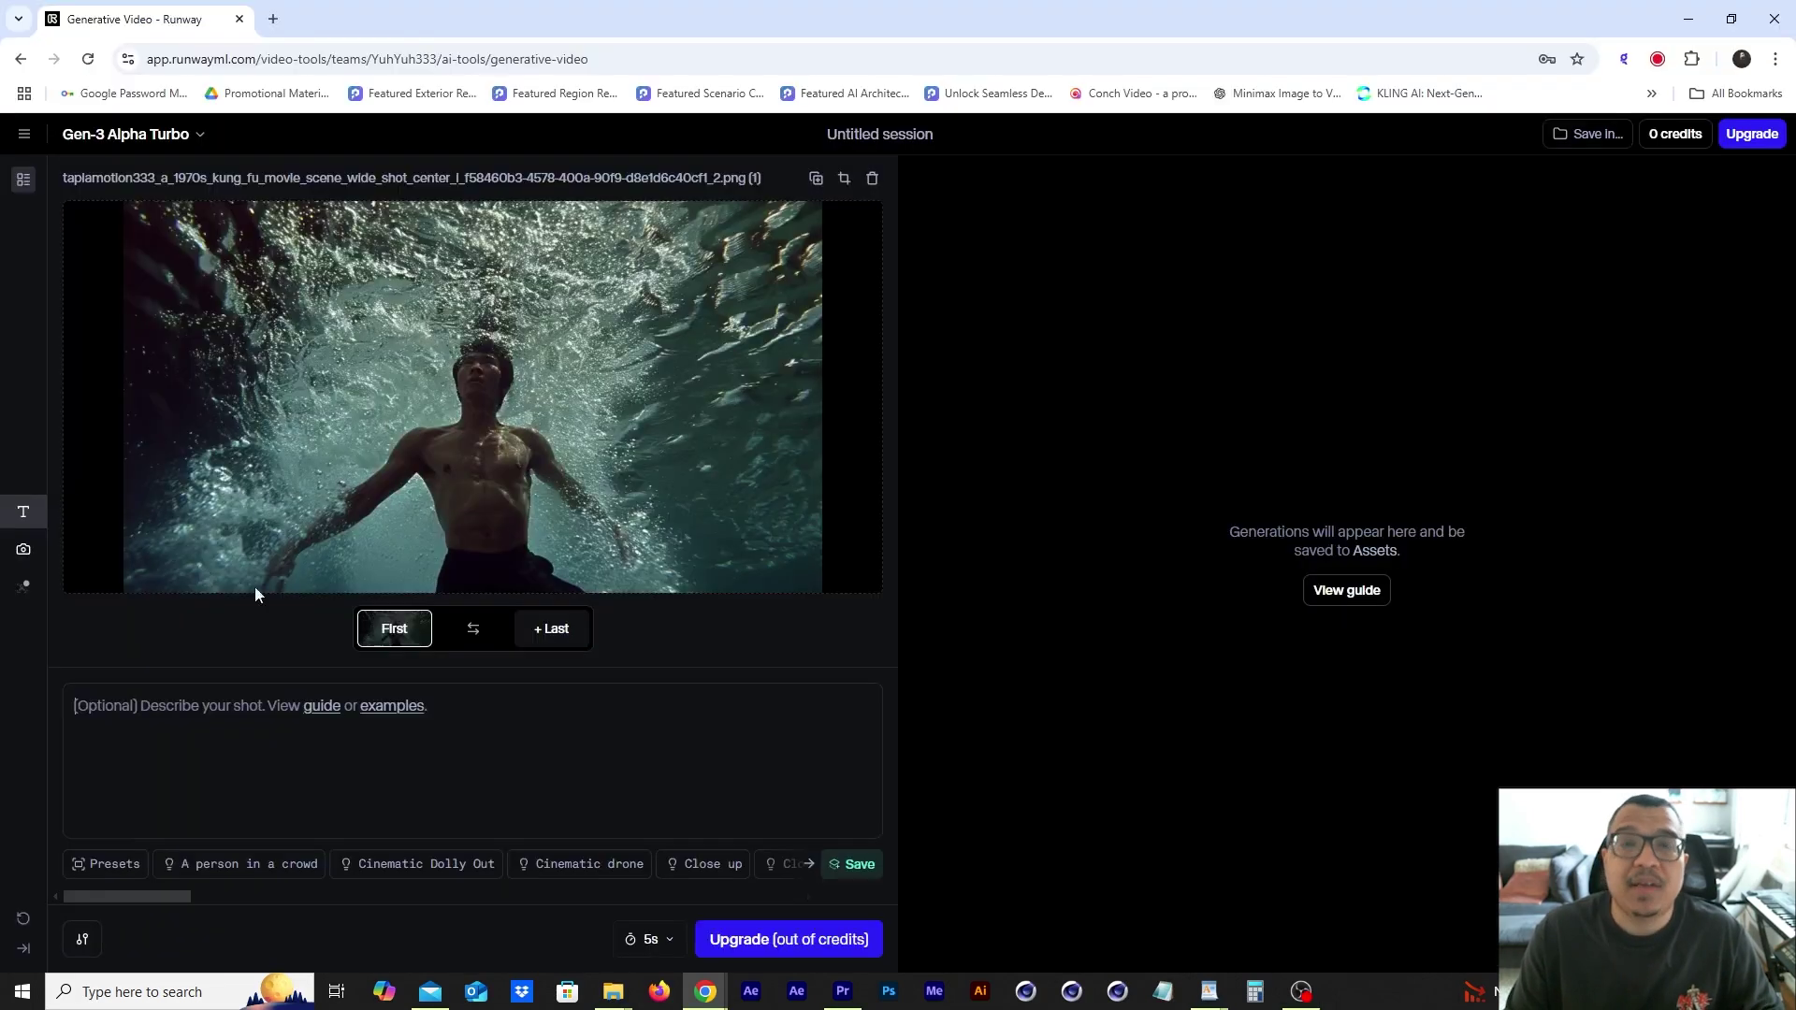
Upload the splashing karate image as the last frame.
{"action": "left_click", "coordinate": [552, 632]}
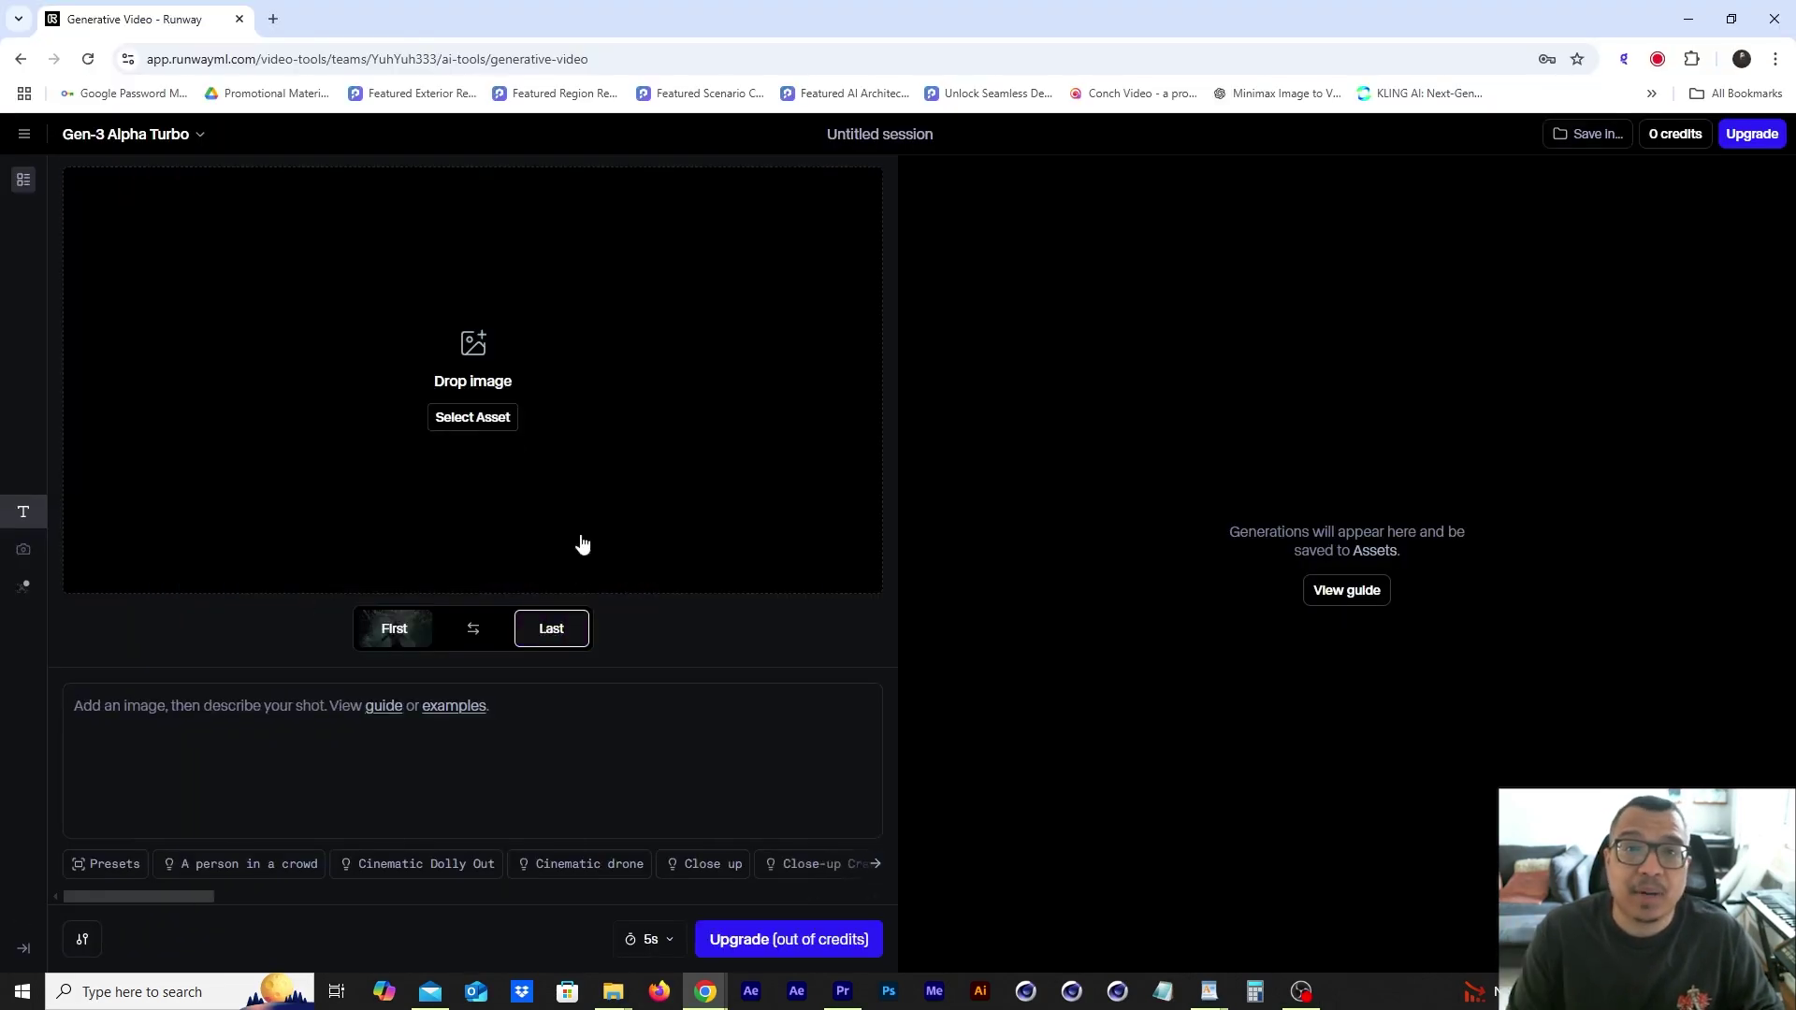
{"action": "left_click", "coordinate": [474, 419]}
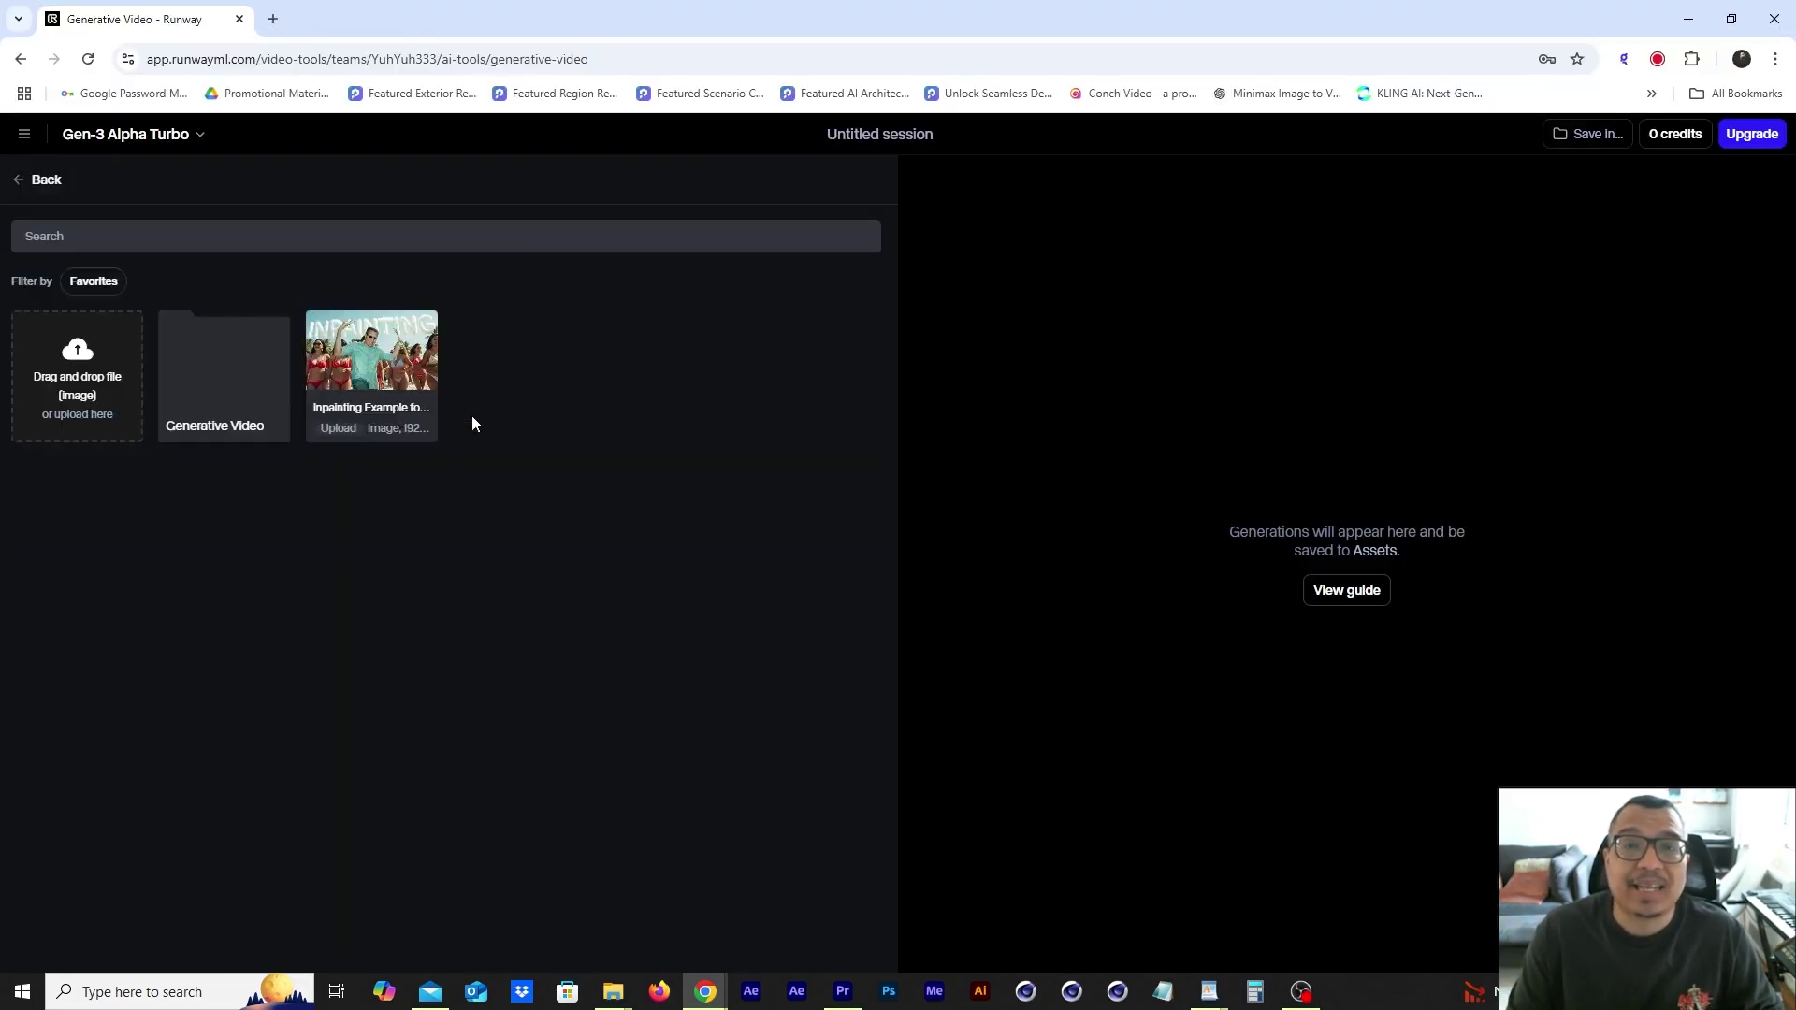
{"action": "left_click", "coordinate": [75, 365]}
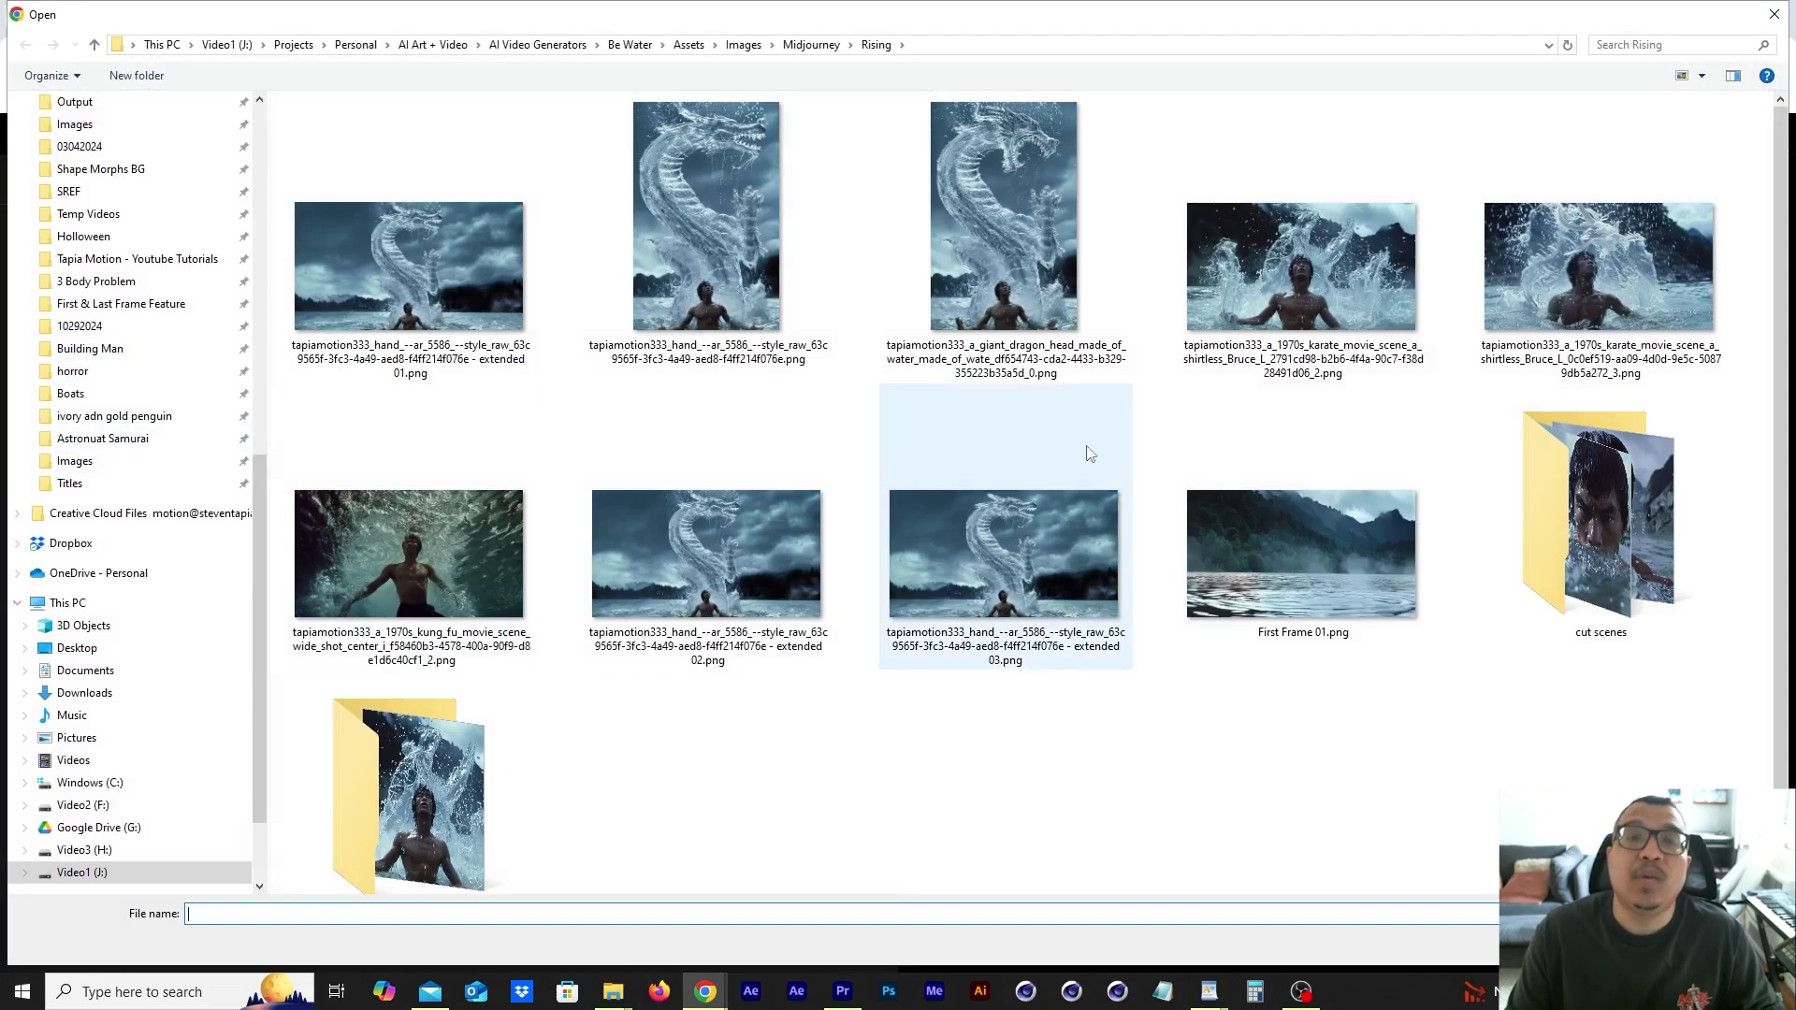
{"action": "left_click", "coordinate": [1311, 267]}
{"action": "key", "text": "Return"}
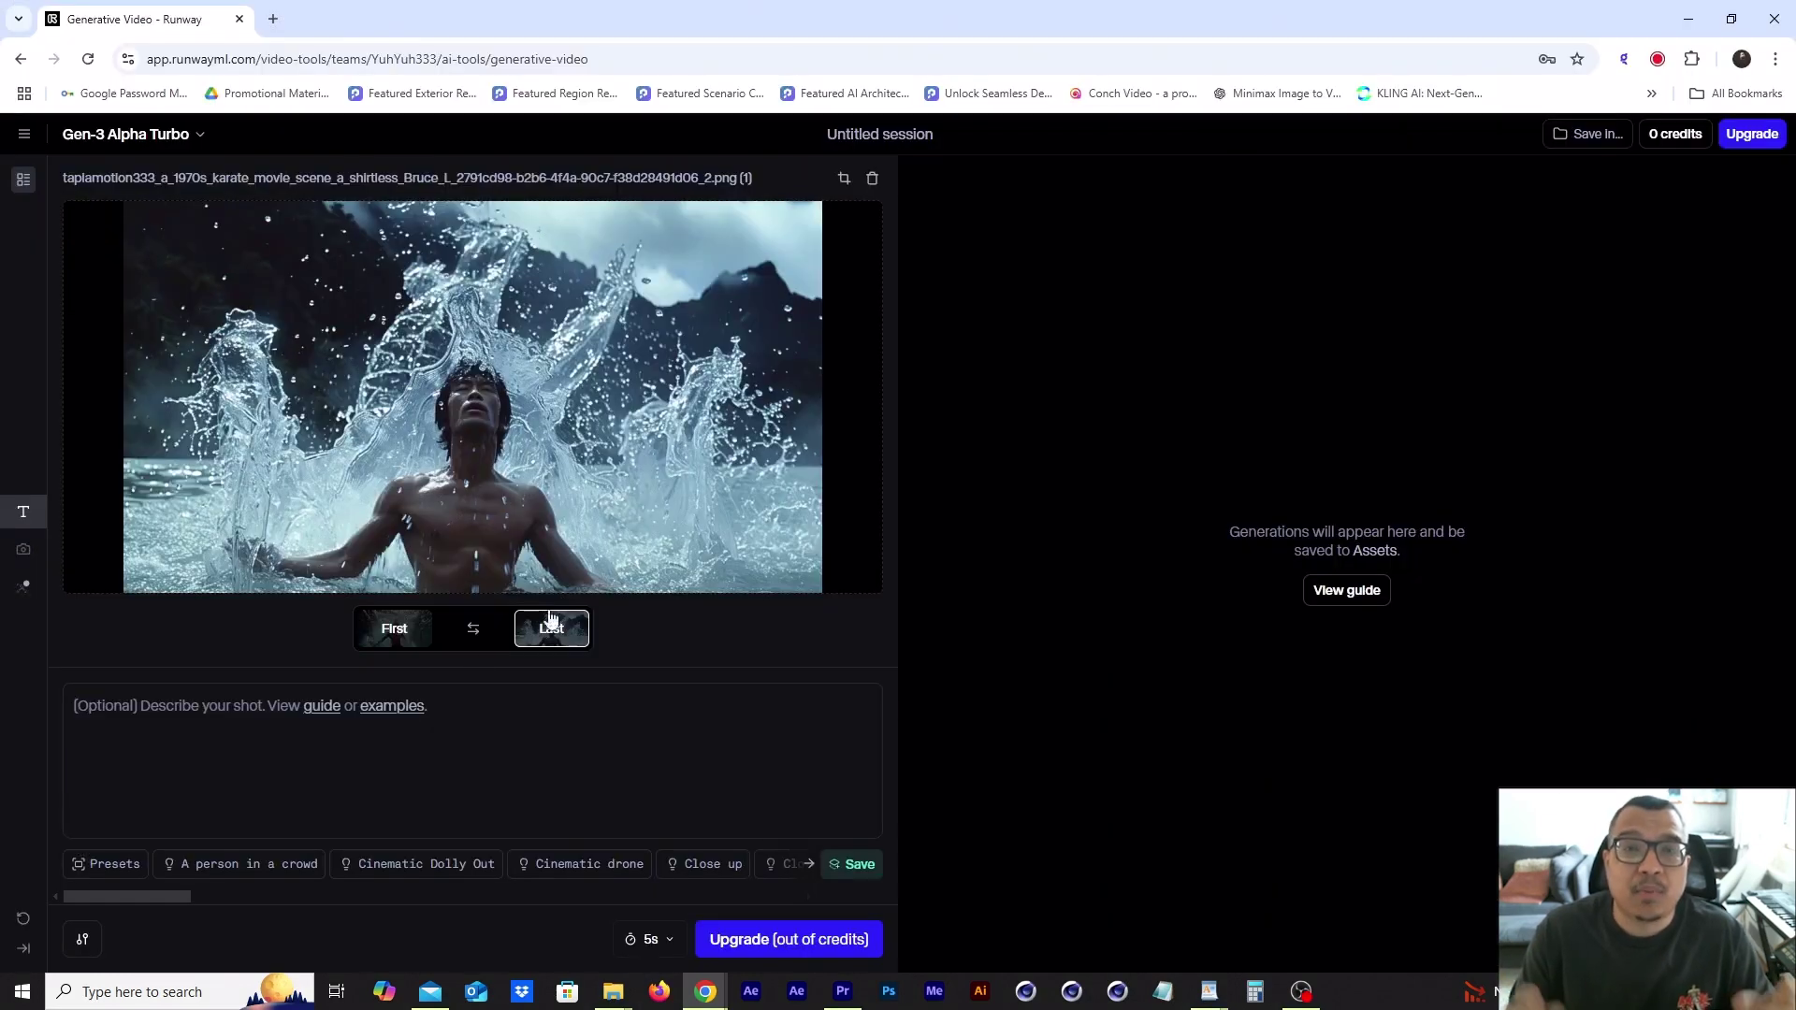
Write the camera prompt of the man emerging from the lake and generate the video.
{"action": "left_click", "coordinate": [78, 708]}
{"action": "type", "text": "the camera r"}
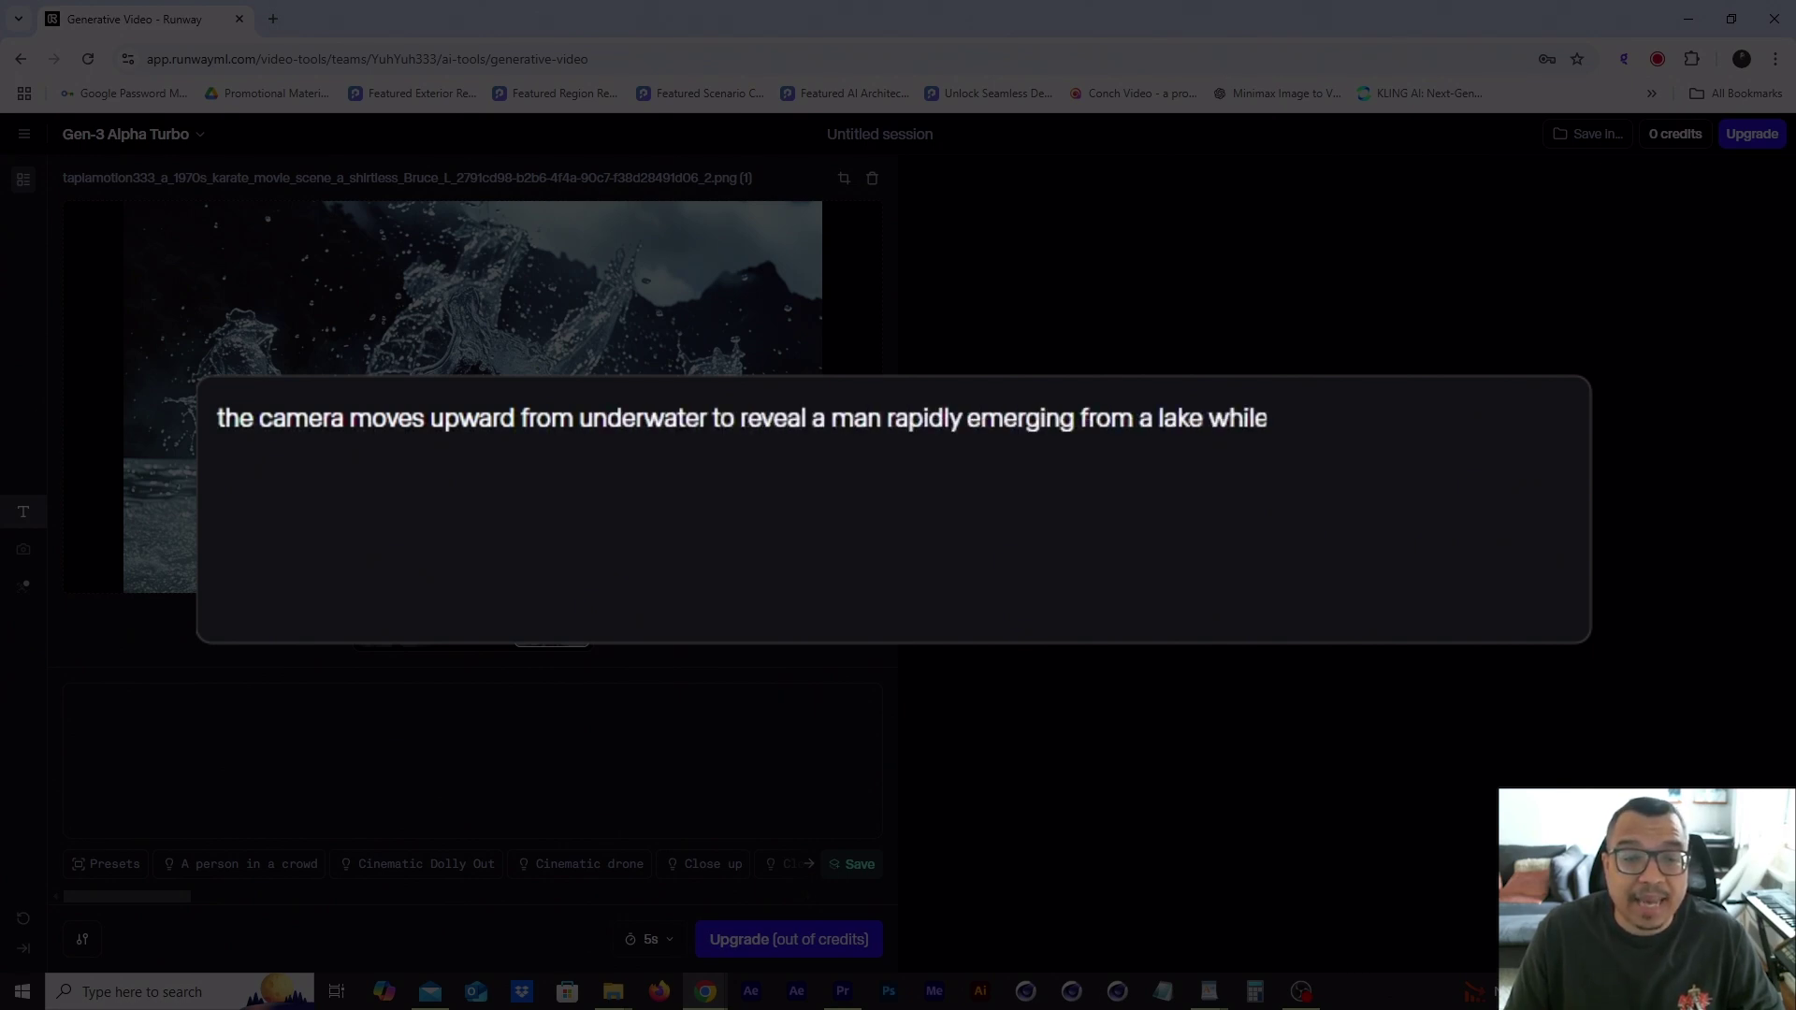
{"action": "type", "text": "nd him"}
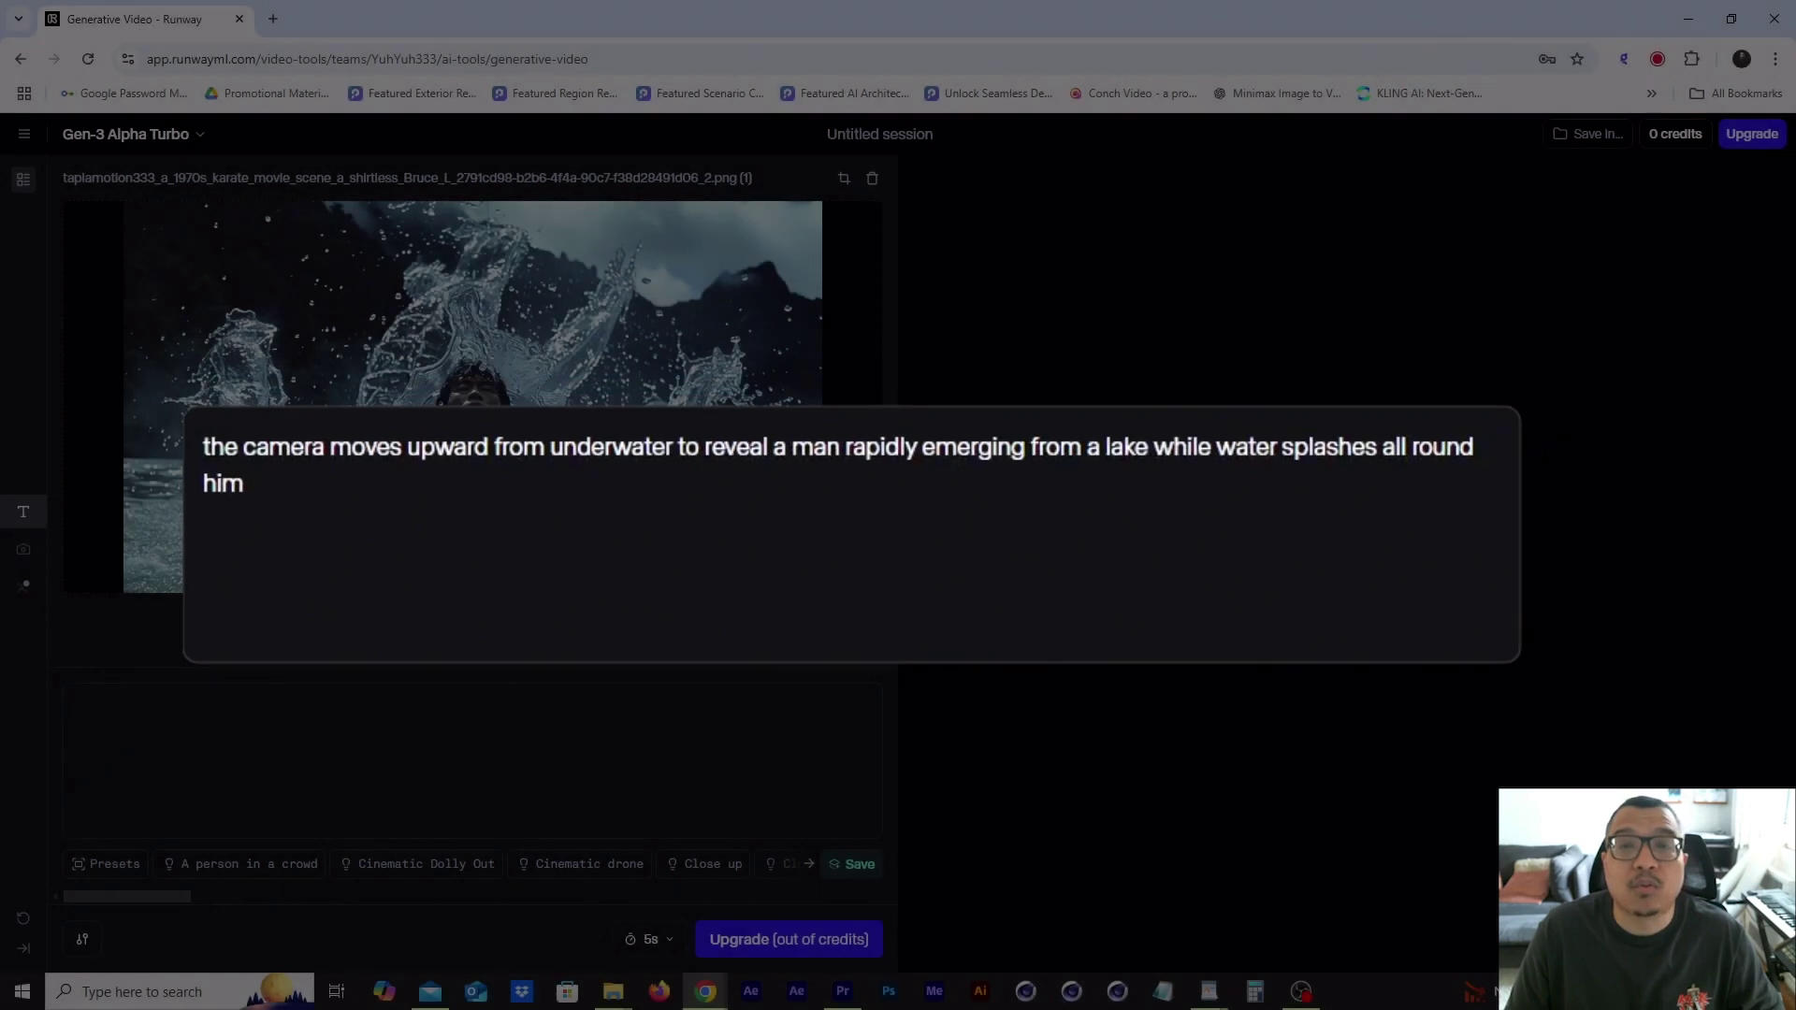
{"action": "left_click", "coordinate": [788, 939]}
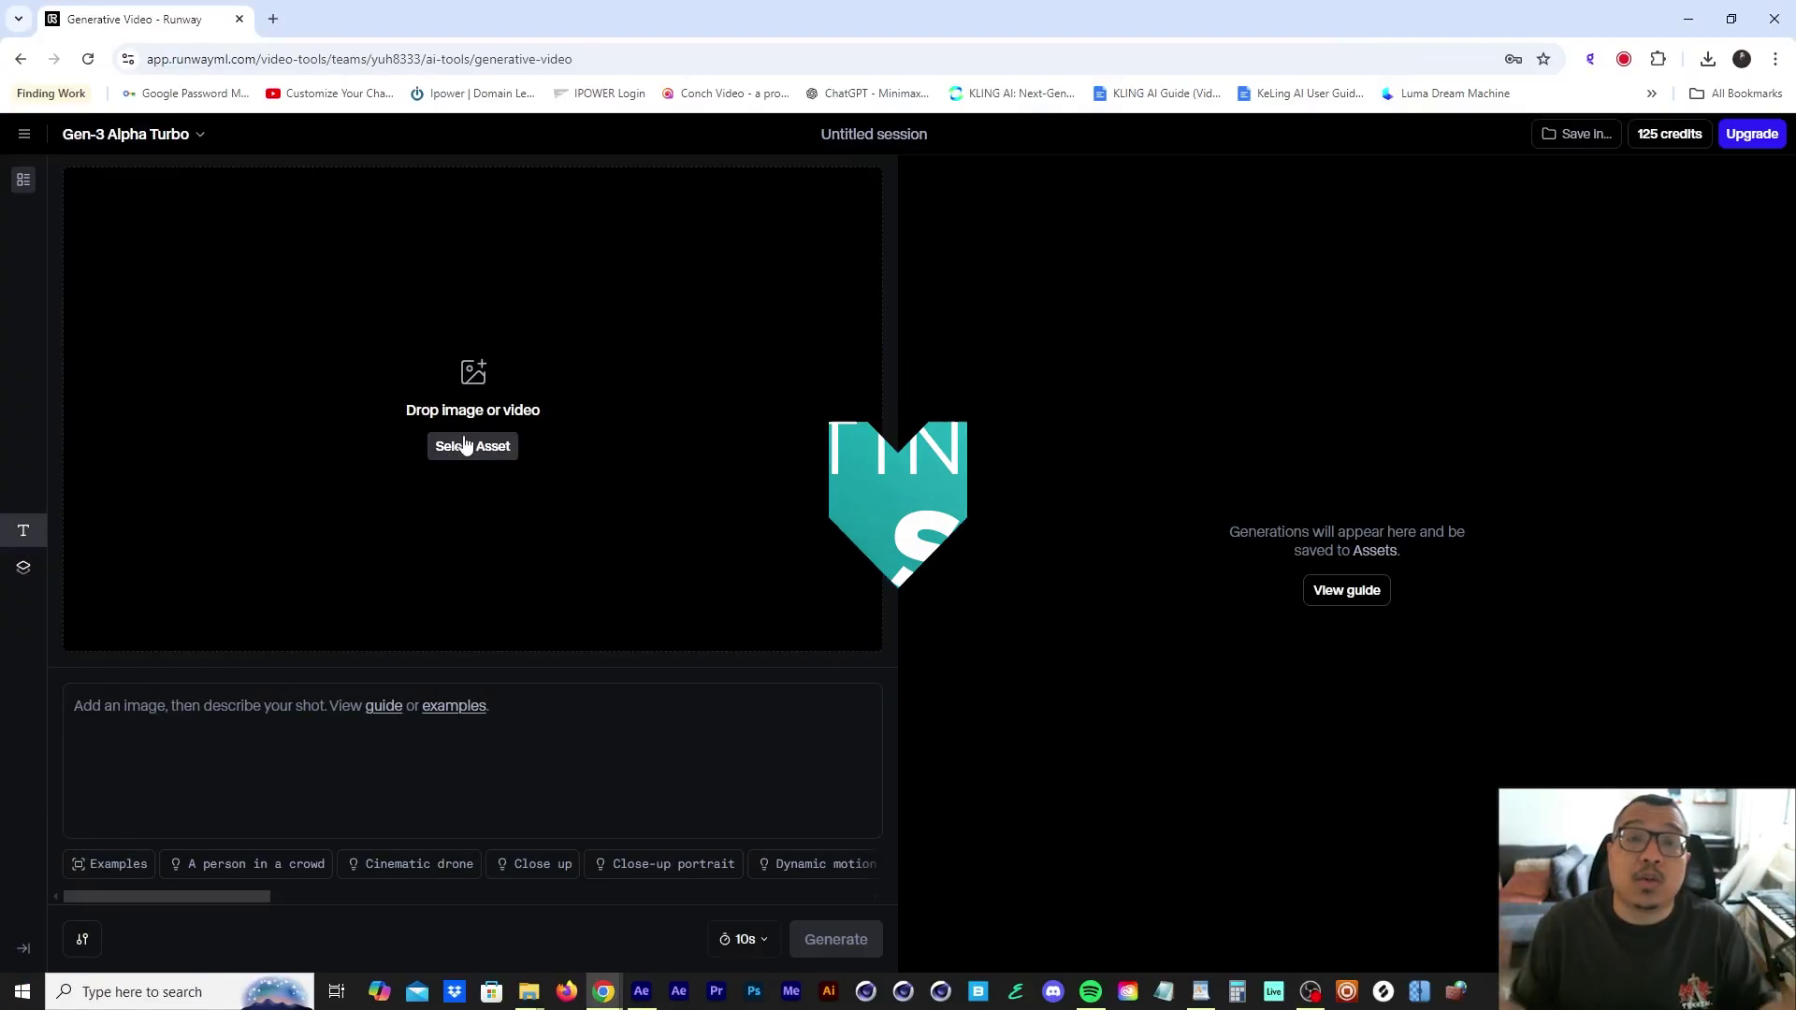
Upload the waterfall-lake image as the first frame.
{"action": "left_click", "coordinate": [470, 443]}
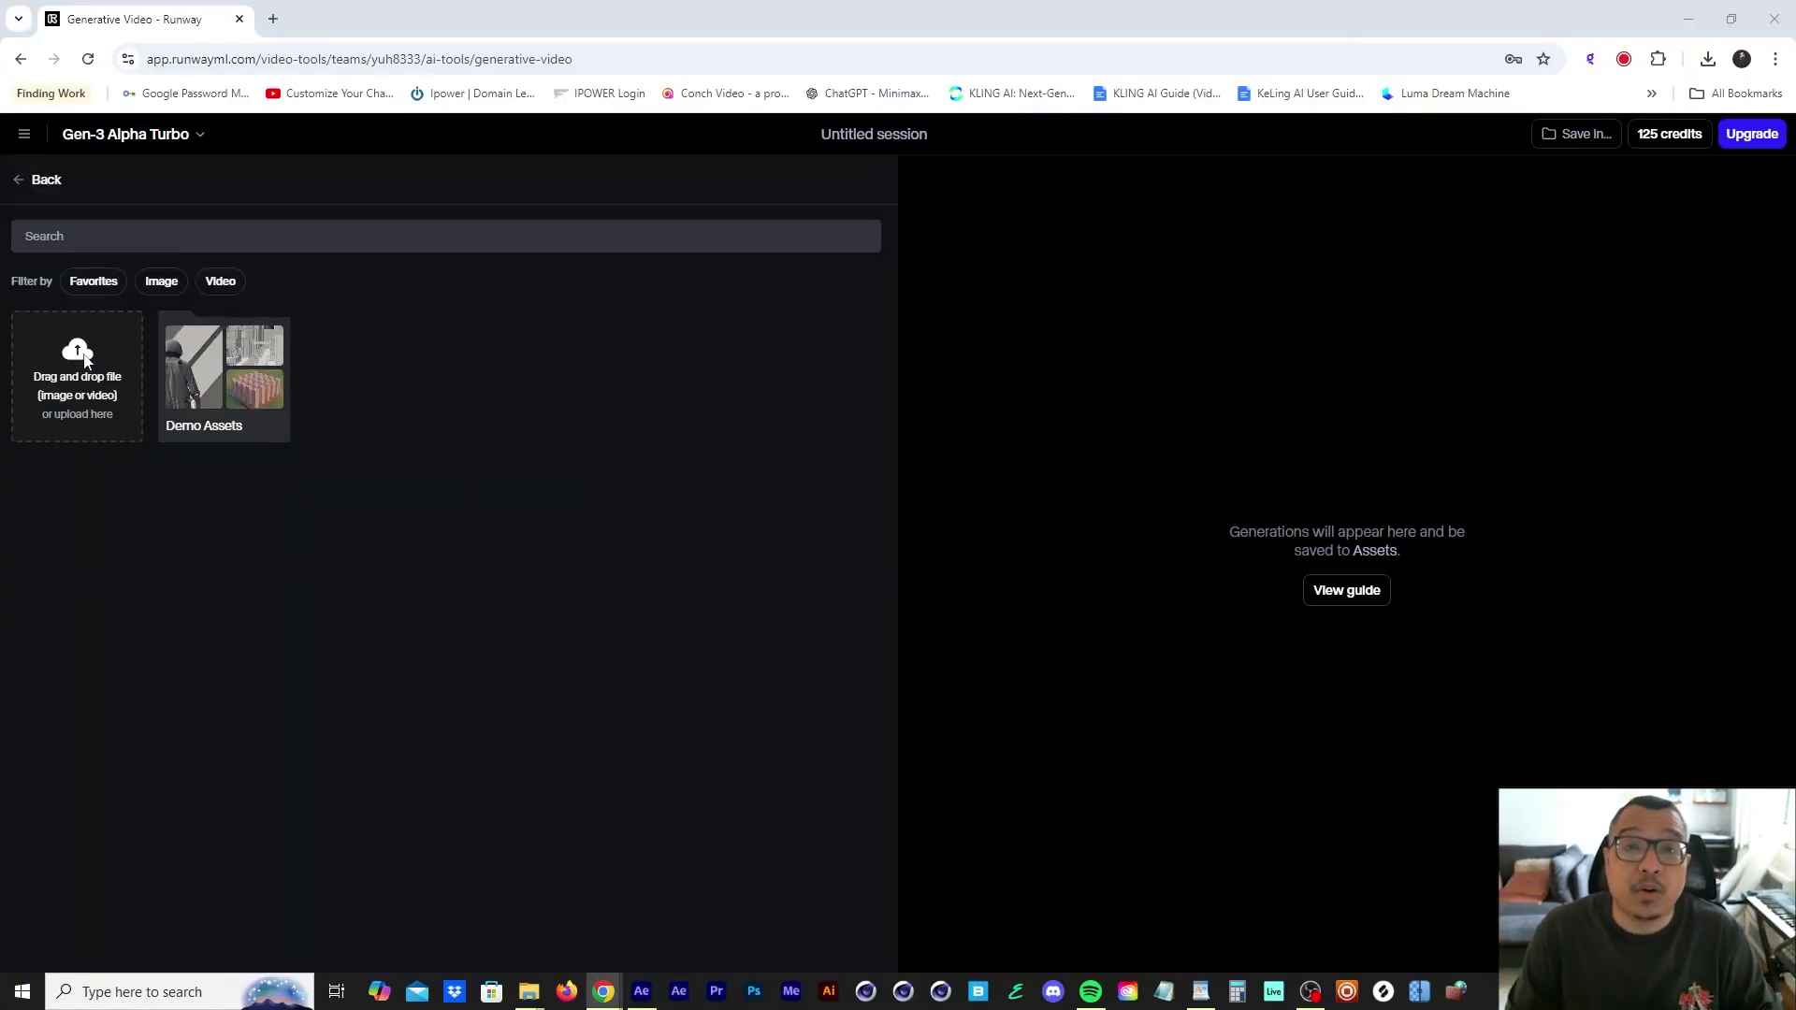
{"action": "left_click", "coordinate": [85, 360]}
{"action": "left_click", "coordinate": [493, 266]}
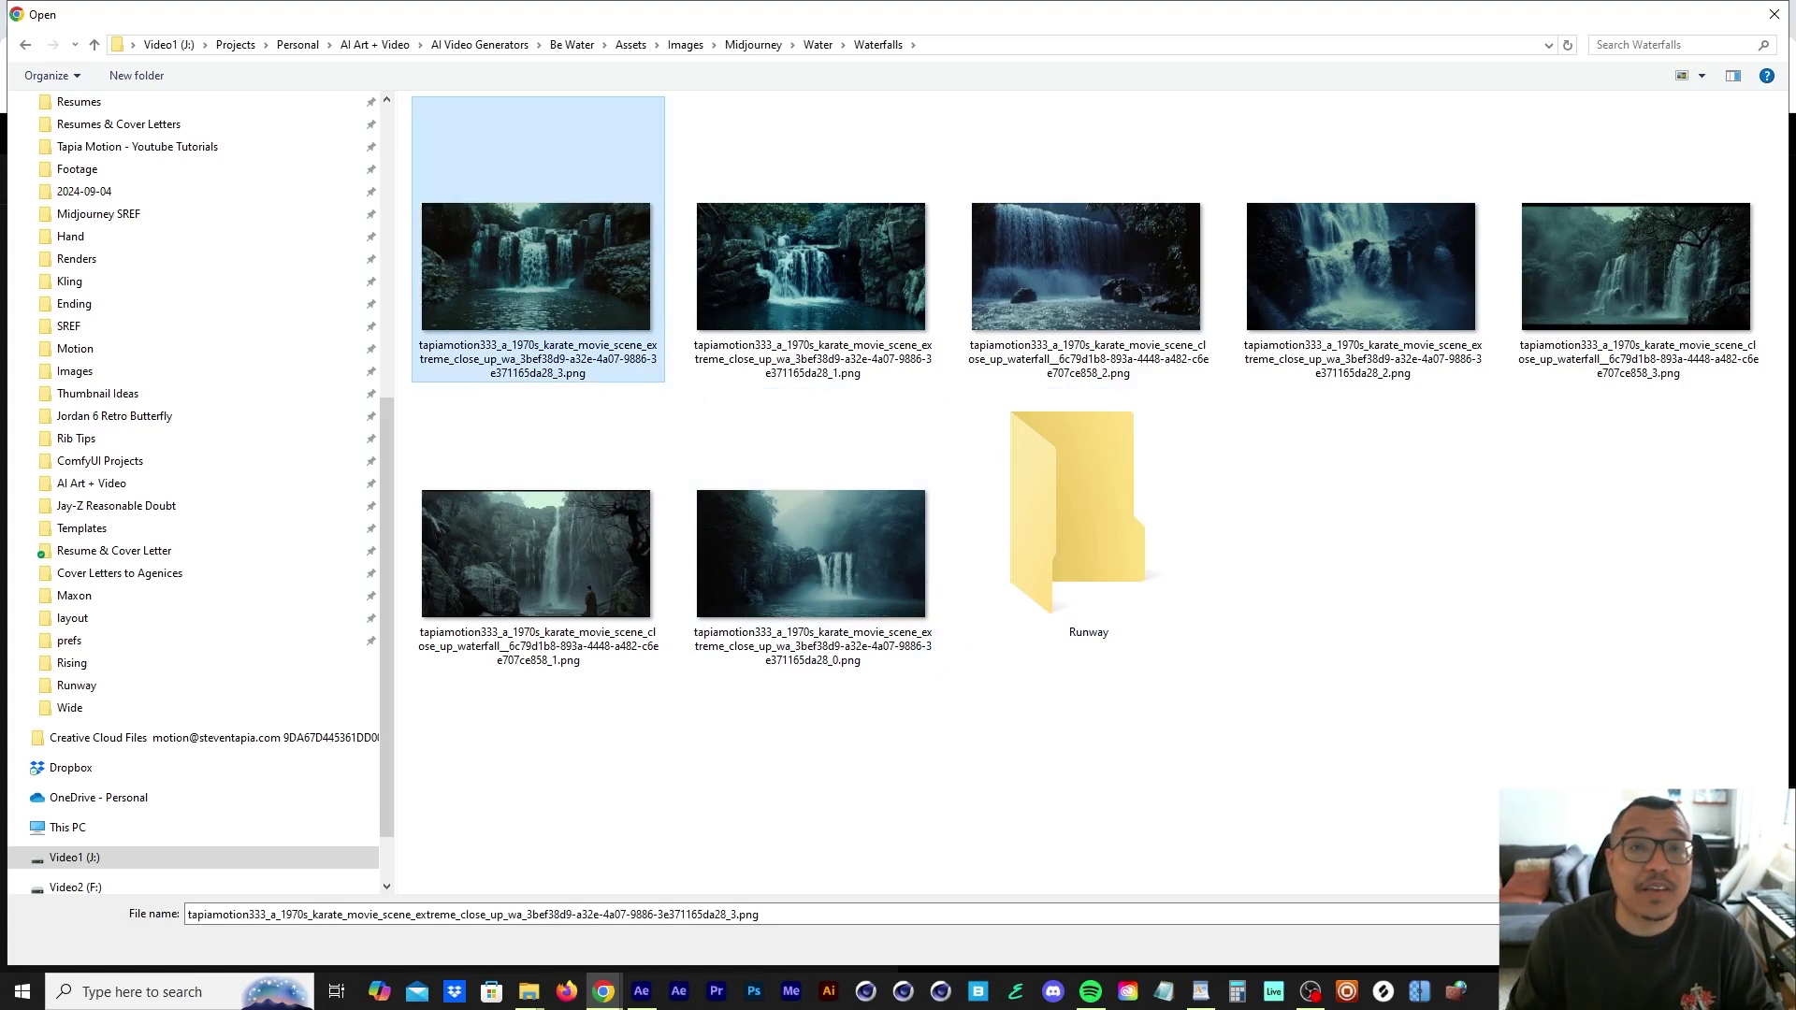
{"action": "key", "text": "Return"}
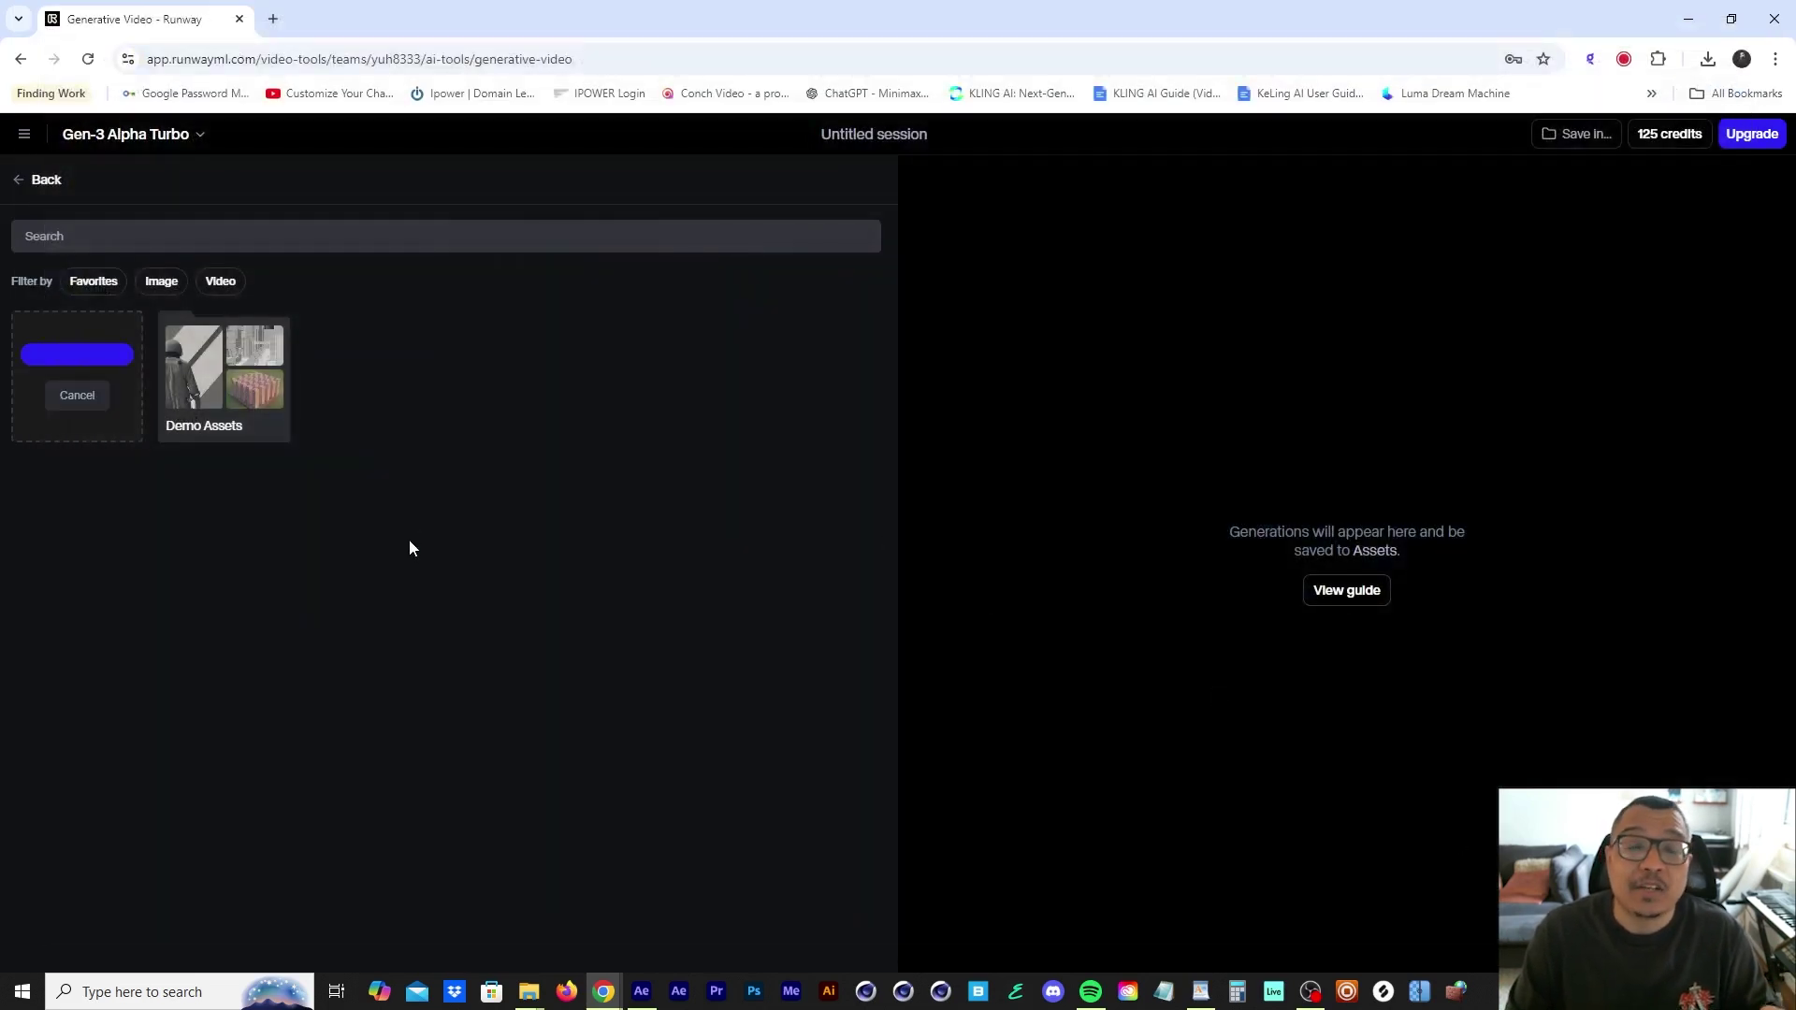
Upload the underwater meditating-man image as the last frame.
{"action": "left_click", "coordinate": [565, 632]}
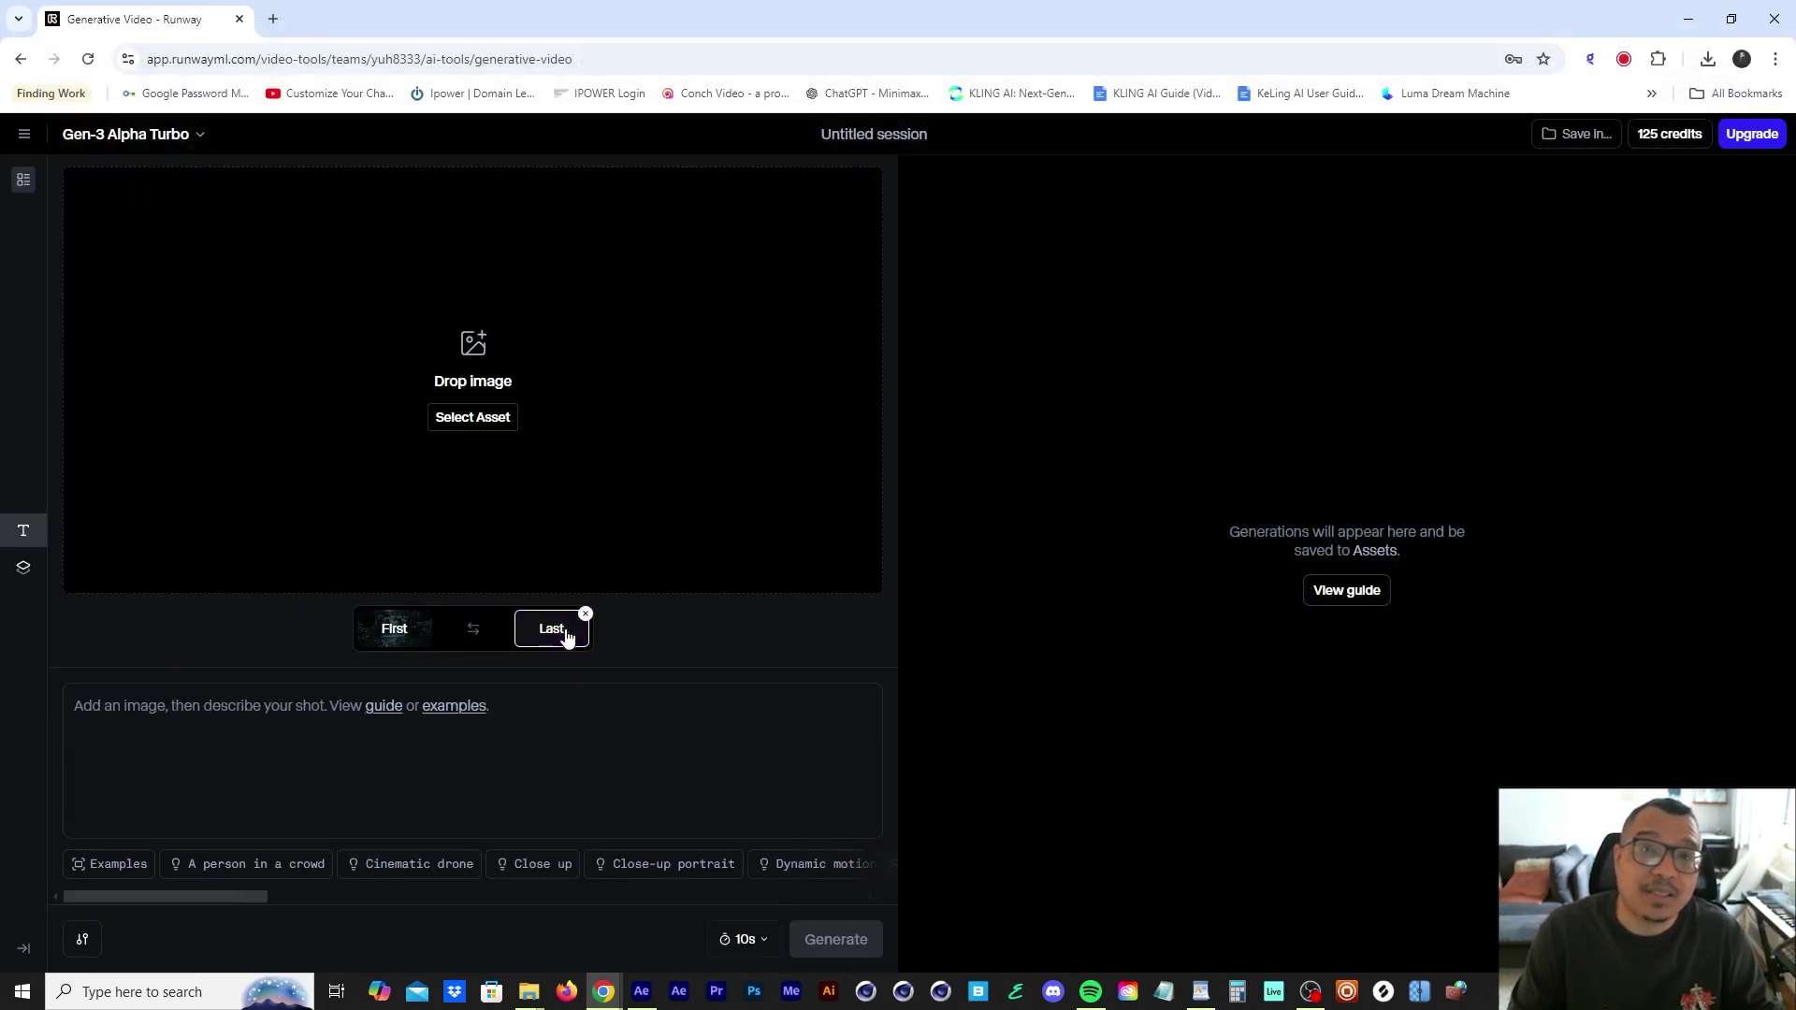
{"action": "left_click", "coordinate": [472, 418]}
{"action": "left_click", "coordinate": [120, 383]}
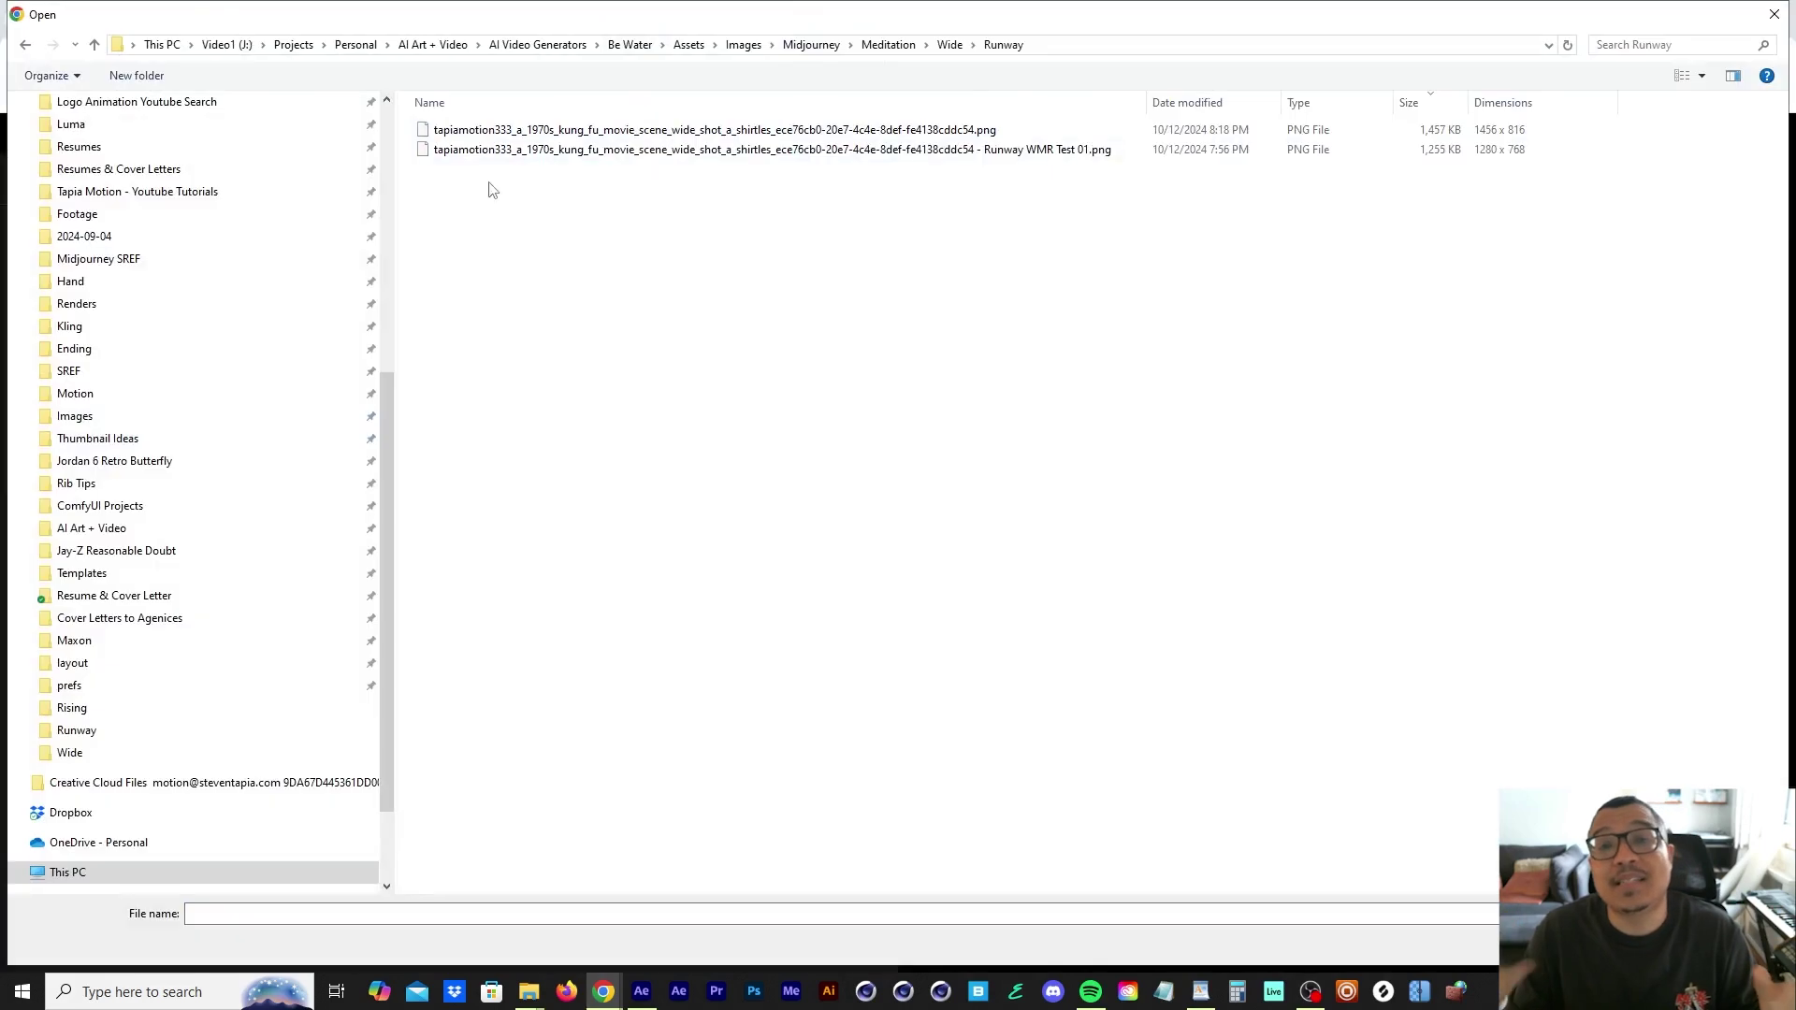
{"action": "left_click", "coordinate": [711, 130]}
{"action": "key", "text": "Return"}
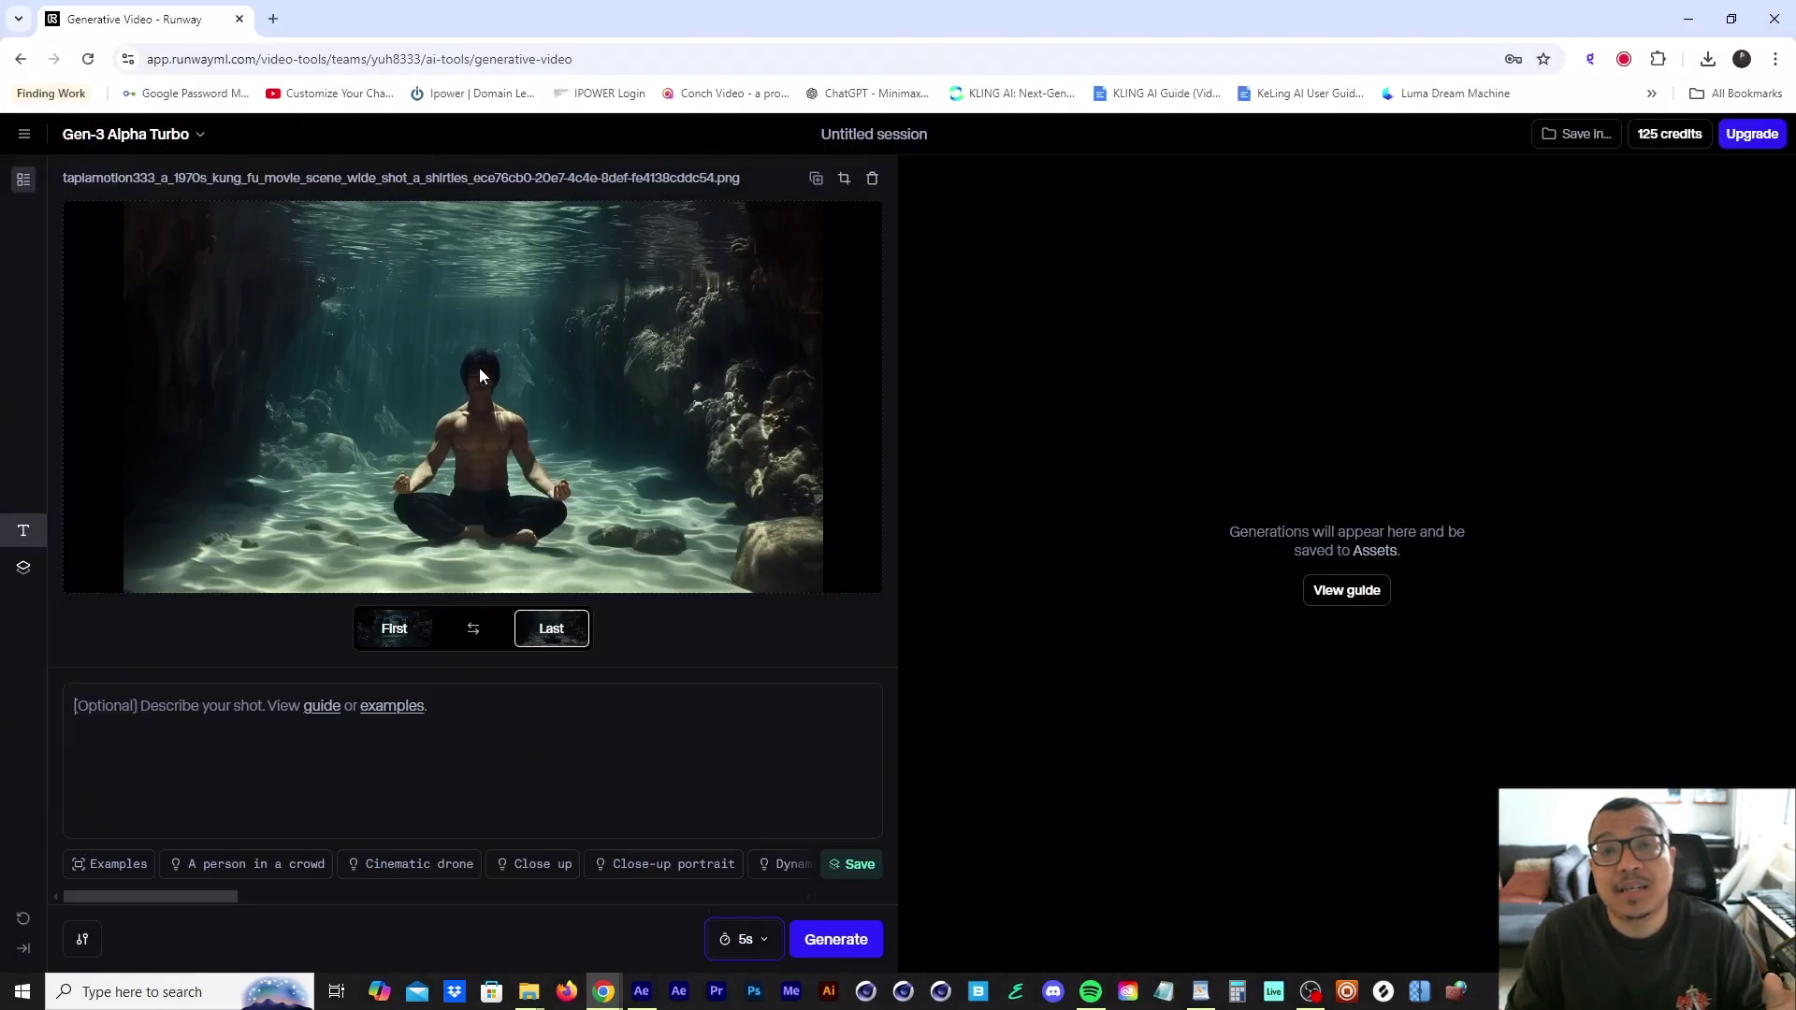
Begin the prompt with 'the c' and submit it to start generating.
{"action": "left_click", "coordinate": [394, 629]}
{"action": "left_click", "coordinate": [370, 686]}
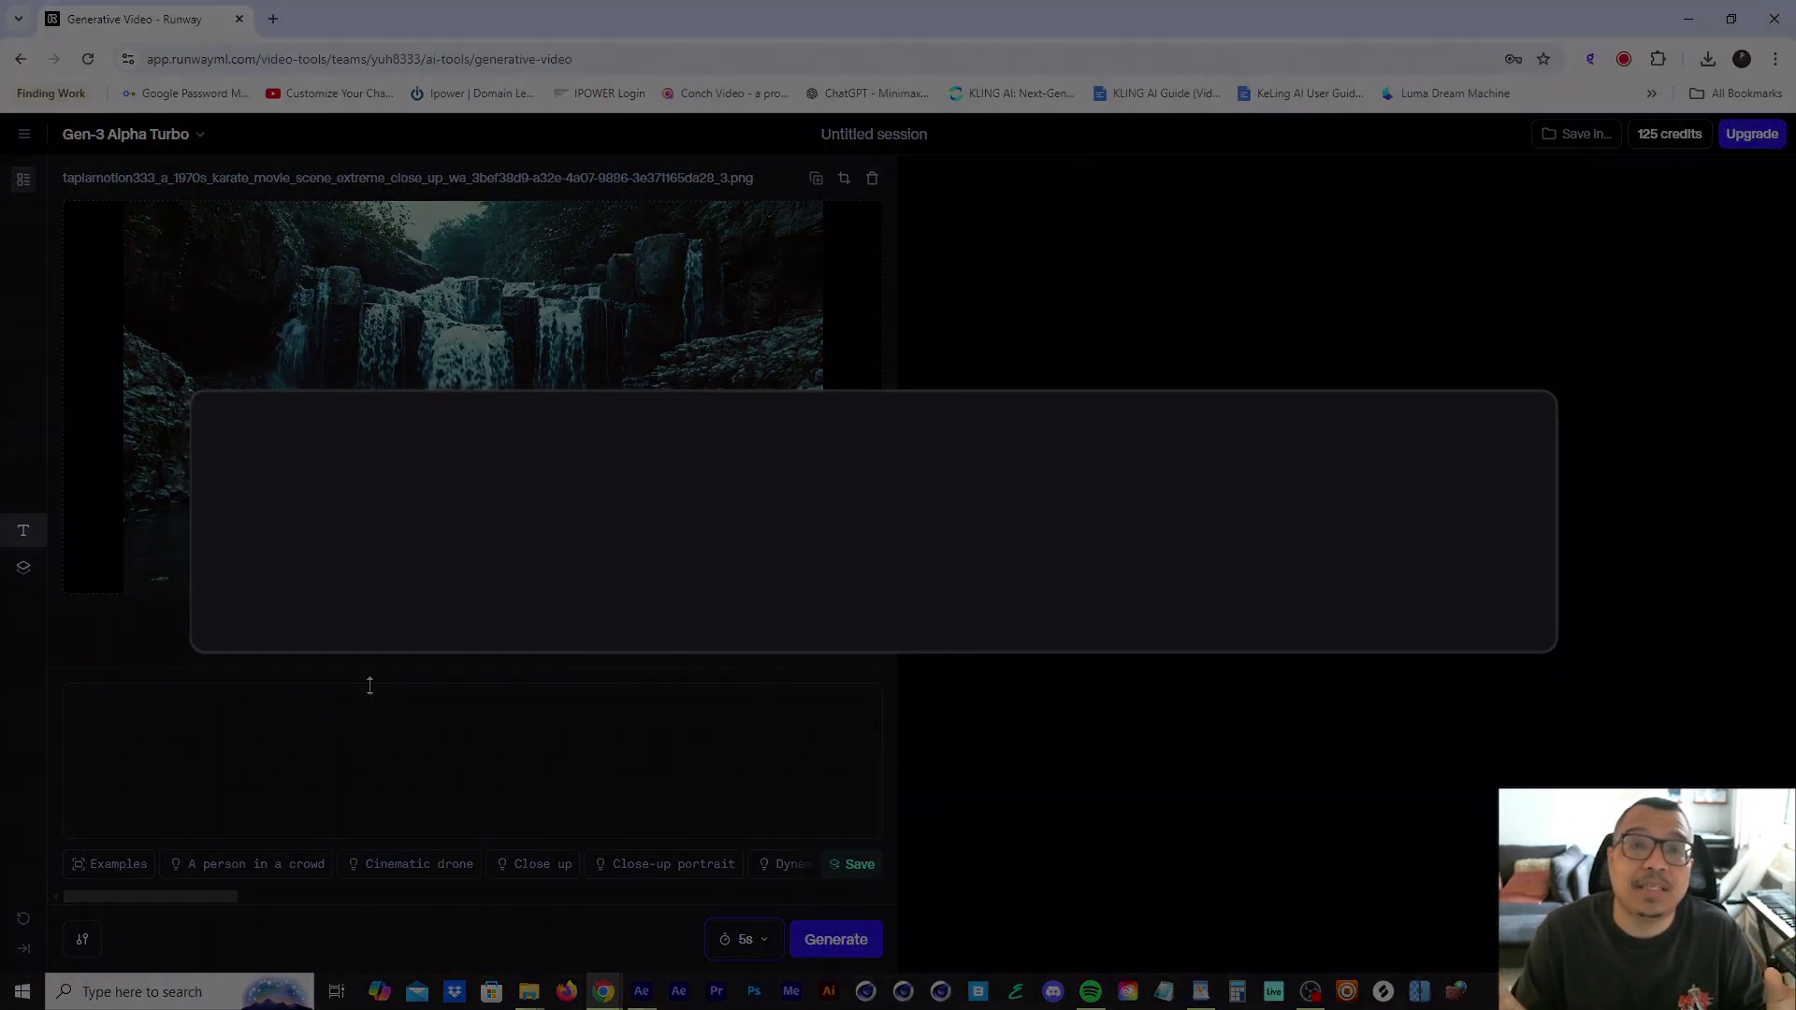
{"action": "type", "text": "the camera rapidly zooms in to a lake to reveal a man meditating at the bottom,"}
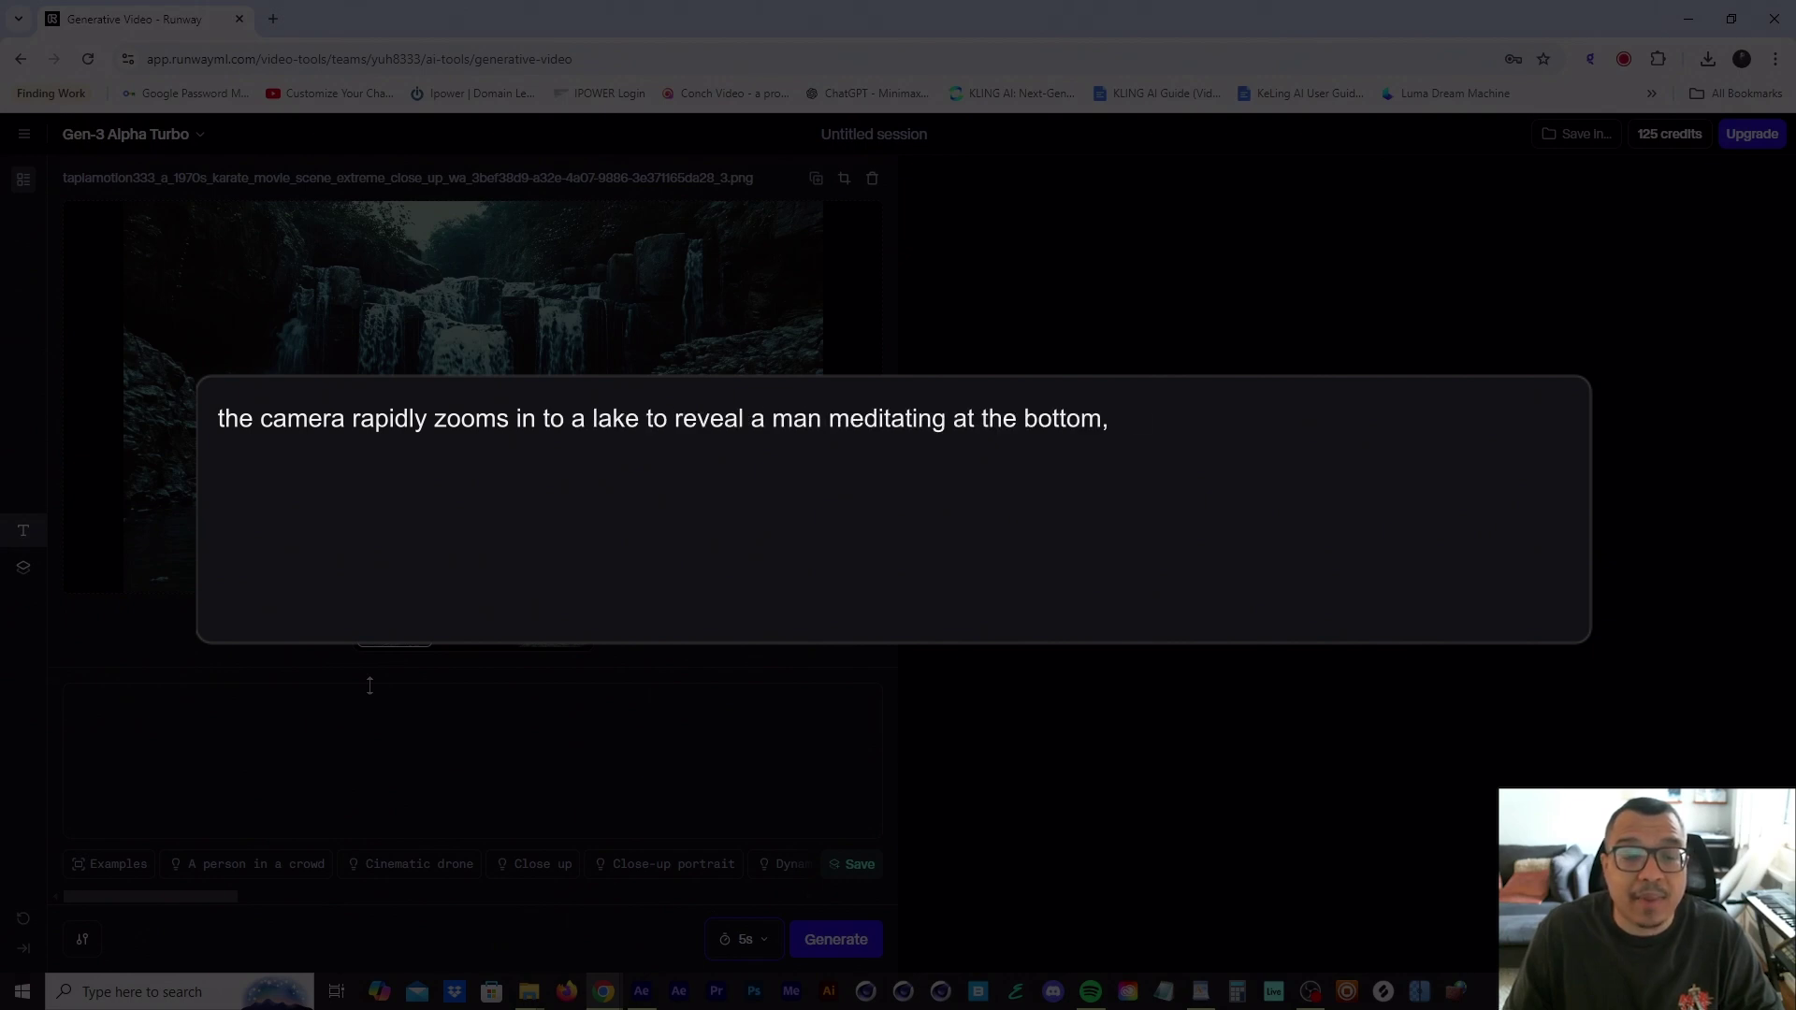
{"action": "key", "text": "Return"}
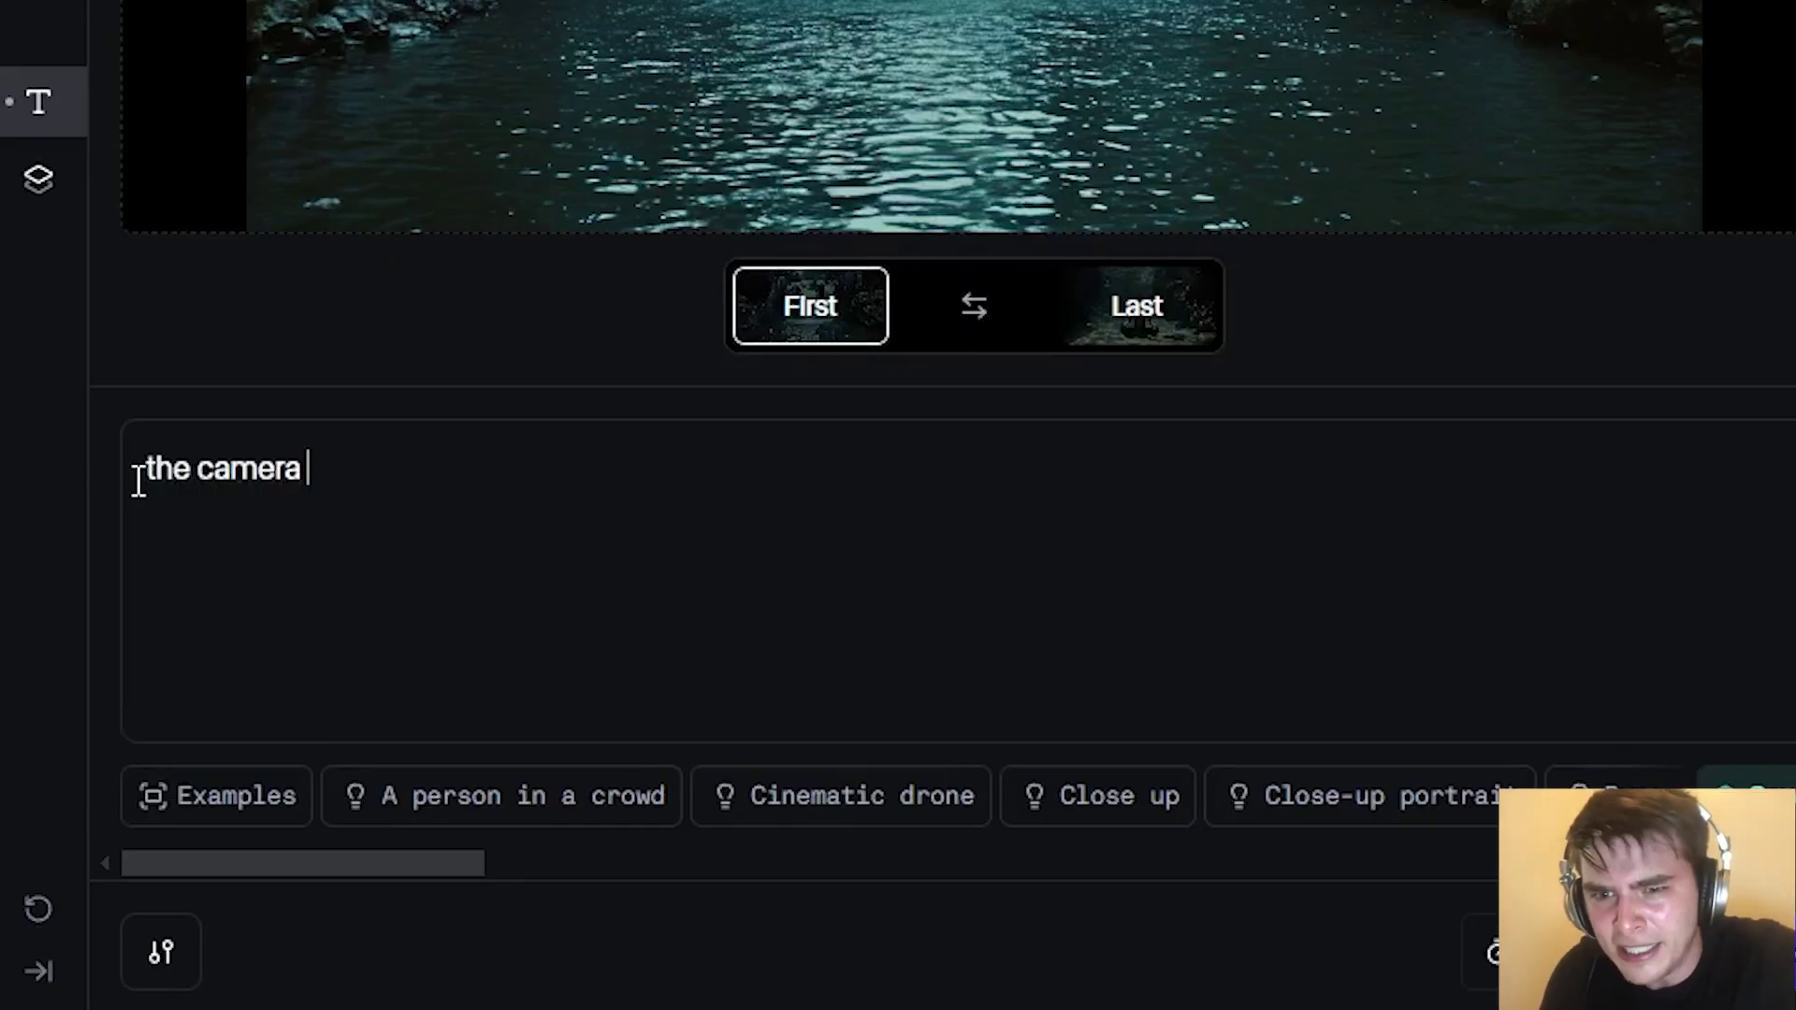
Continue the prompt so it reads 'the camera flies down towards the lake and reveals'.
{"action": "type", "text": "flies down towards the lake and reveals"}
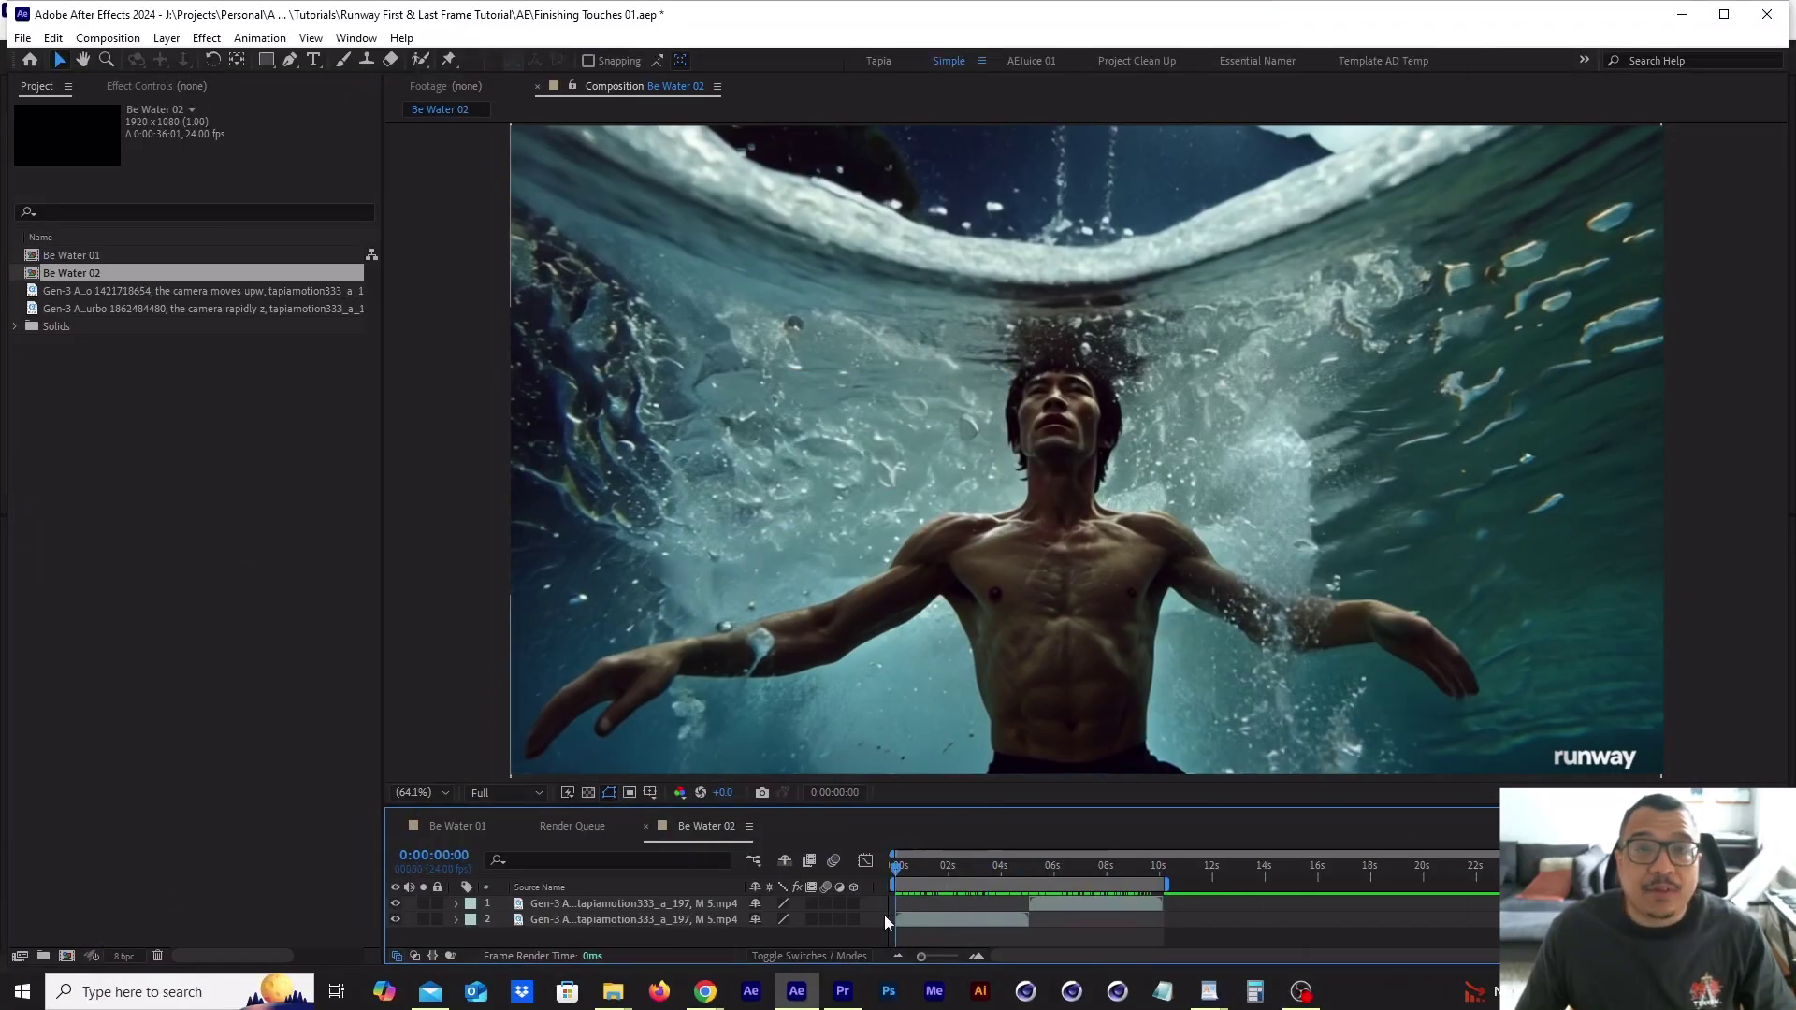
Add an adjustment layer above the clips with Curves, lifting the black point slightly.
{"action": "right_click", "coordinate": [883, 915]}
{"action": "mouse_move", "coordinate": [1009, 685]}
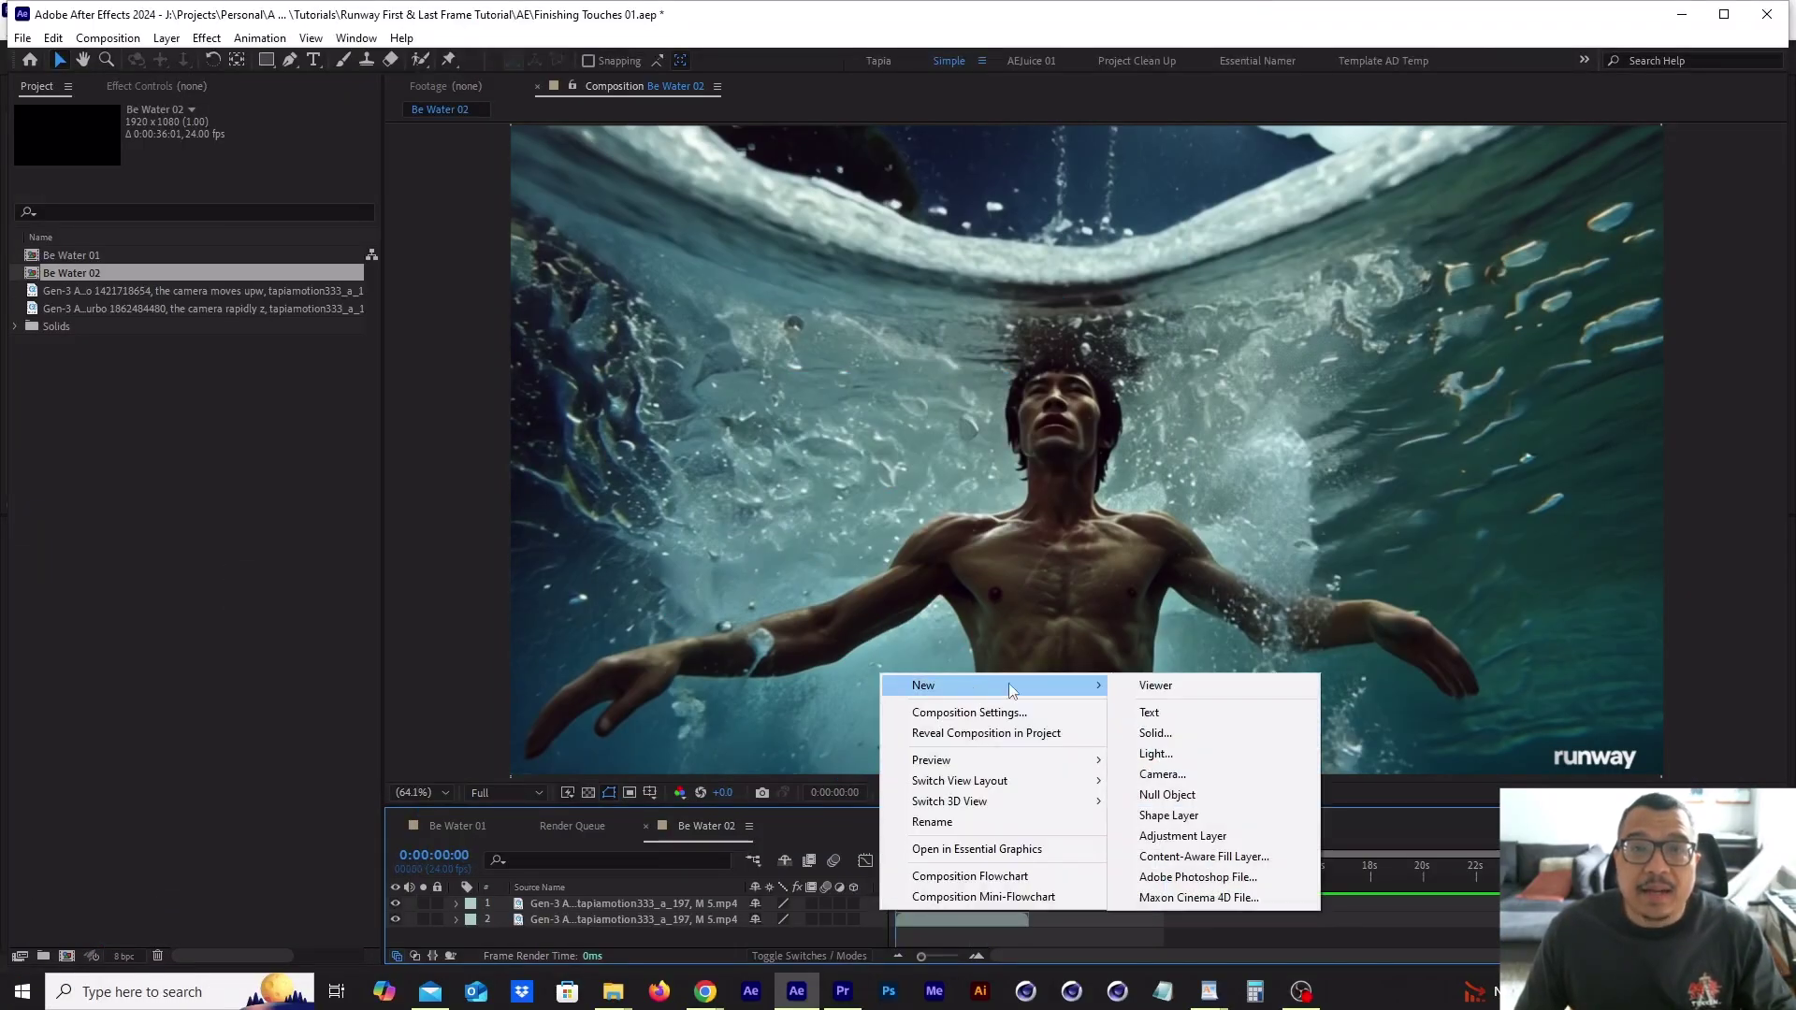
{"action": "left_click", "coordinate": [1200, 836]}
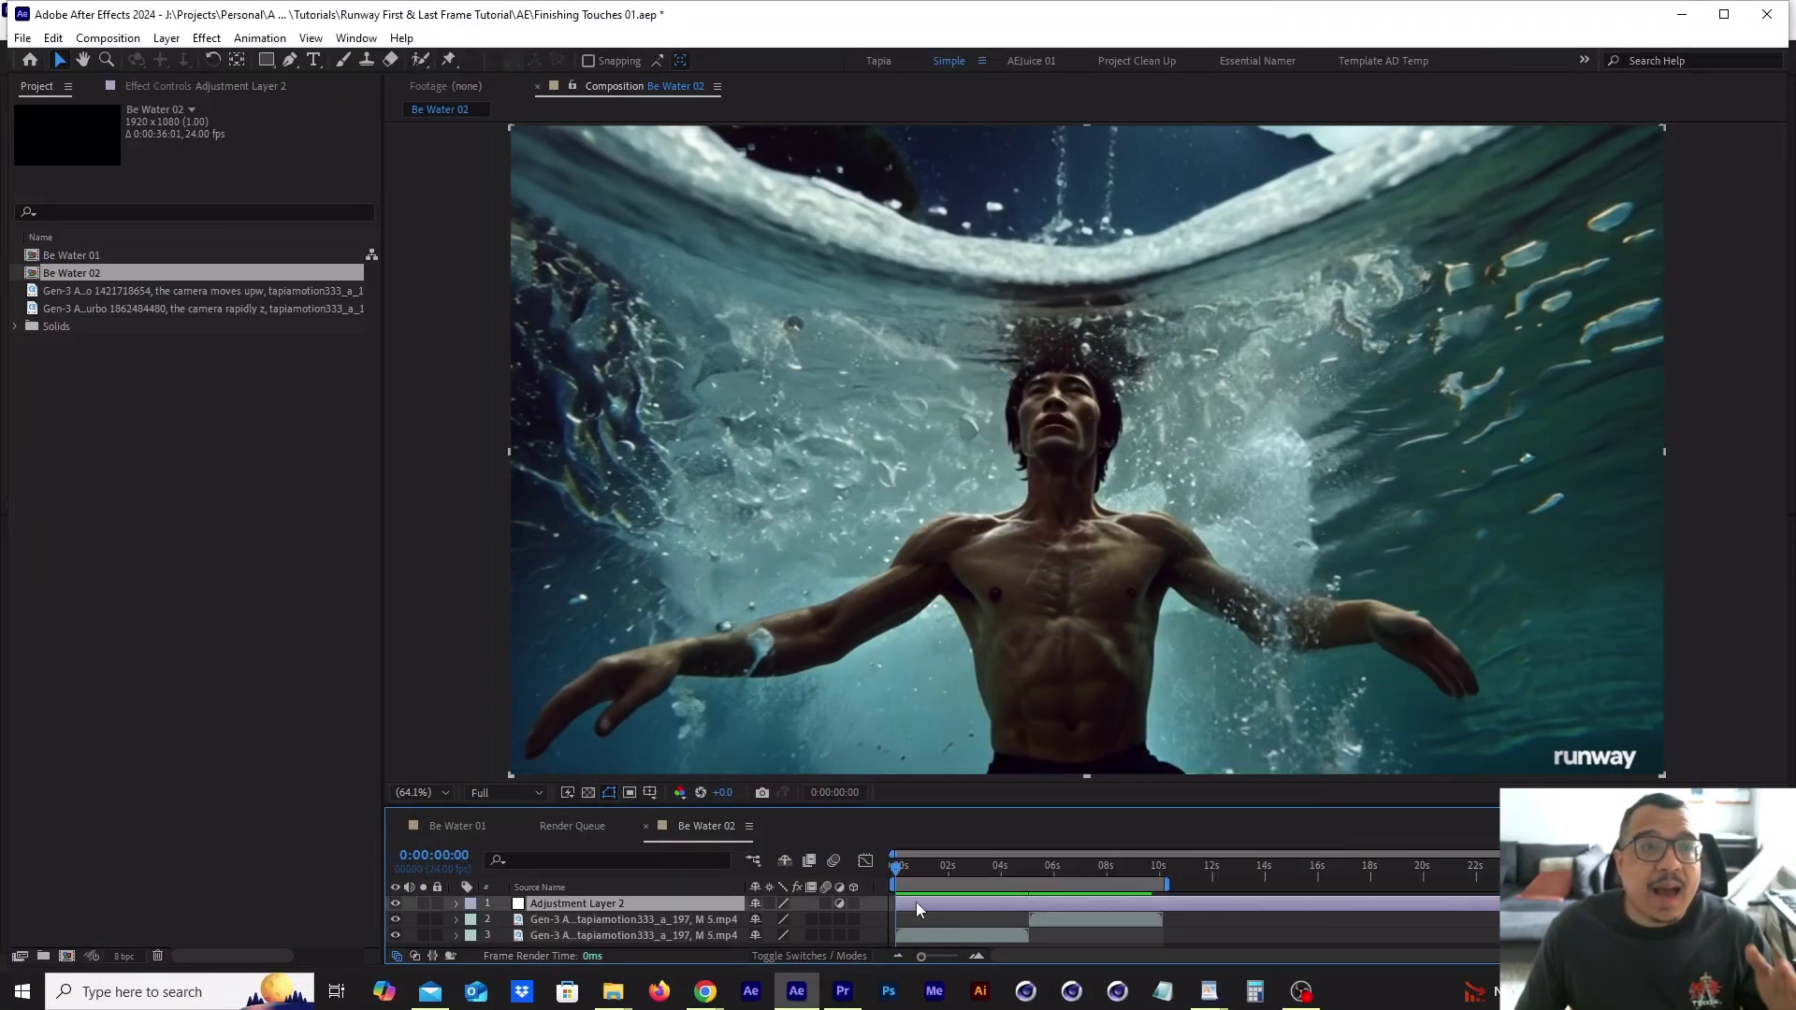
{"action": "key", "text": "ctrl+space"}
{"action": "type", "text": "cur"}
{"action": "key", "text": "Return"}
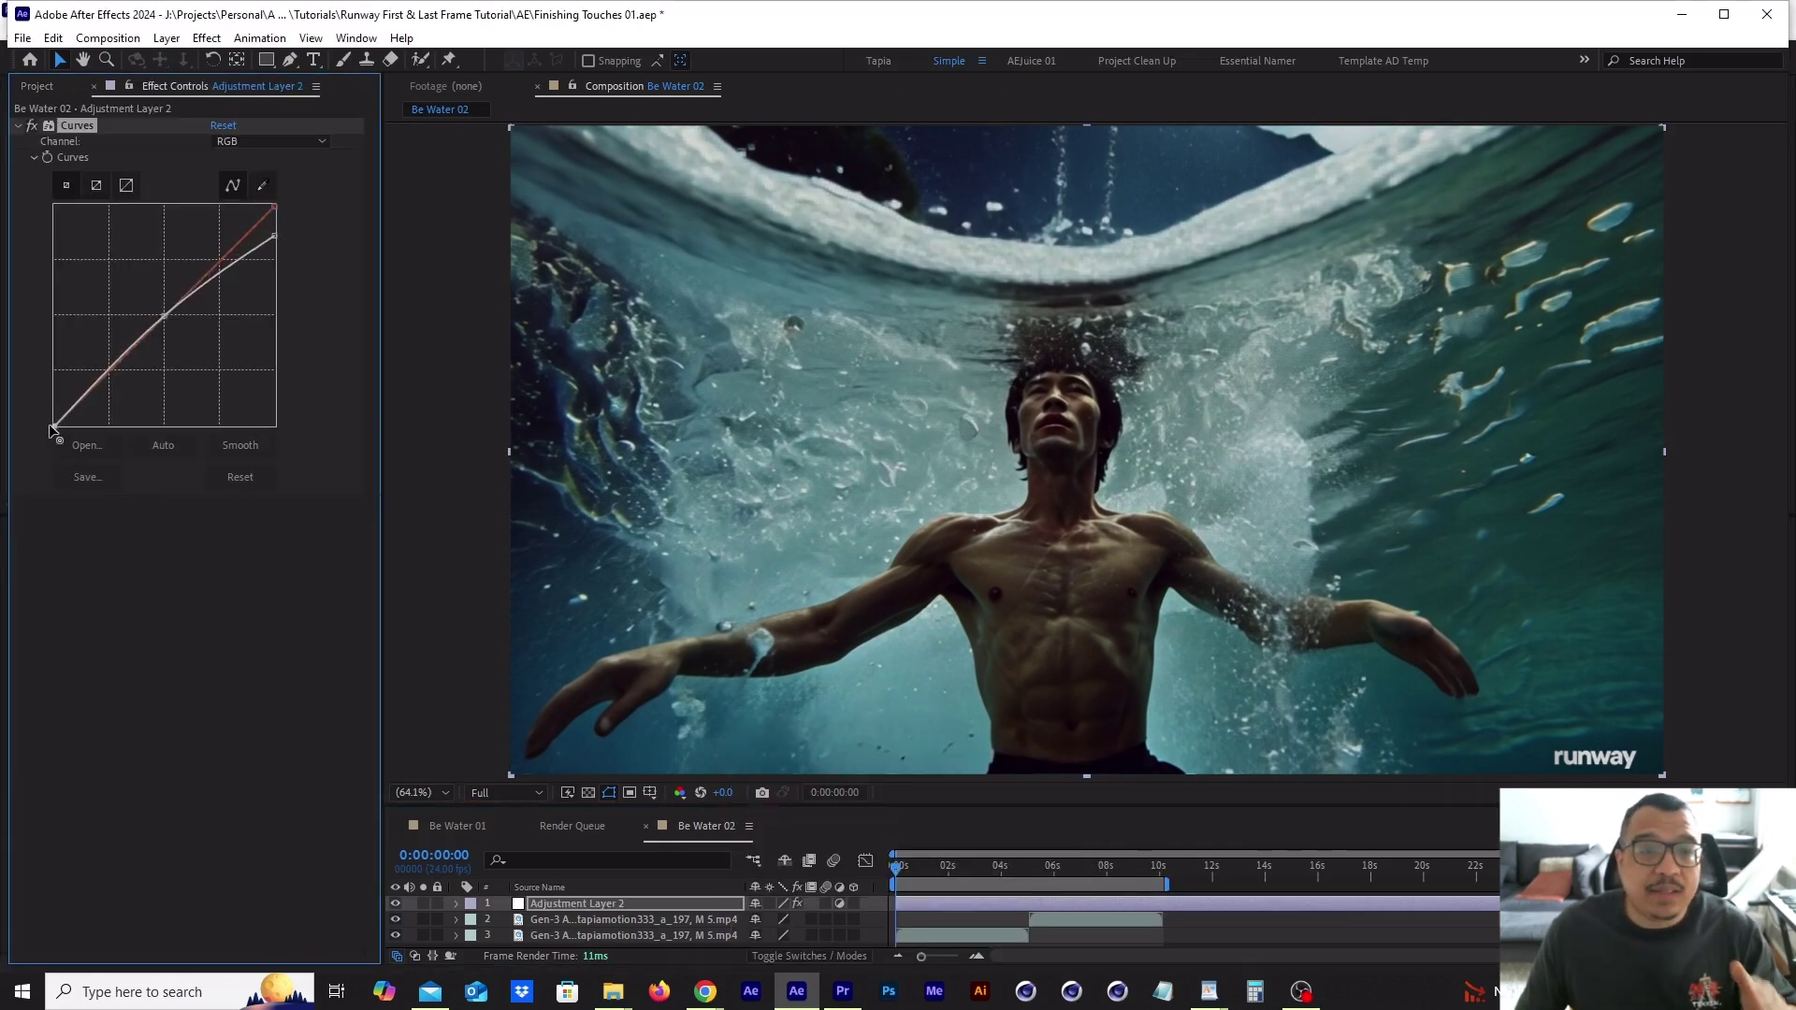
{"action": "left_click_drag", "start_coordinate": [53, 423], "coordinate": [53, 416]}
{"action": "left_click", "coordinate": [925, 901]}
Apply Add Grain in Final Output mode with Kodak Vision 200T (5274) at intensity 0.5.
{"action": "key", "text": "ctrl+space"}
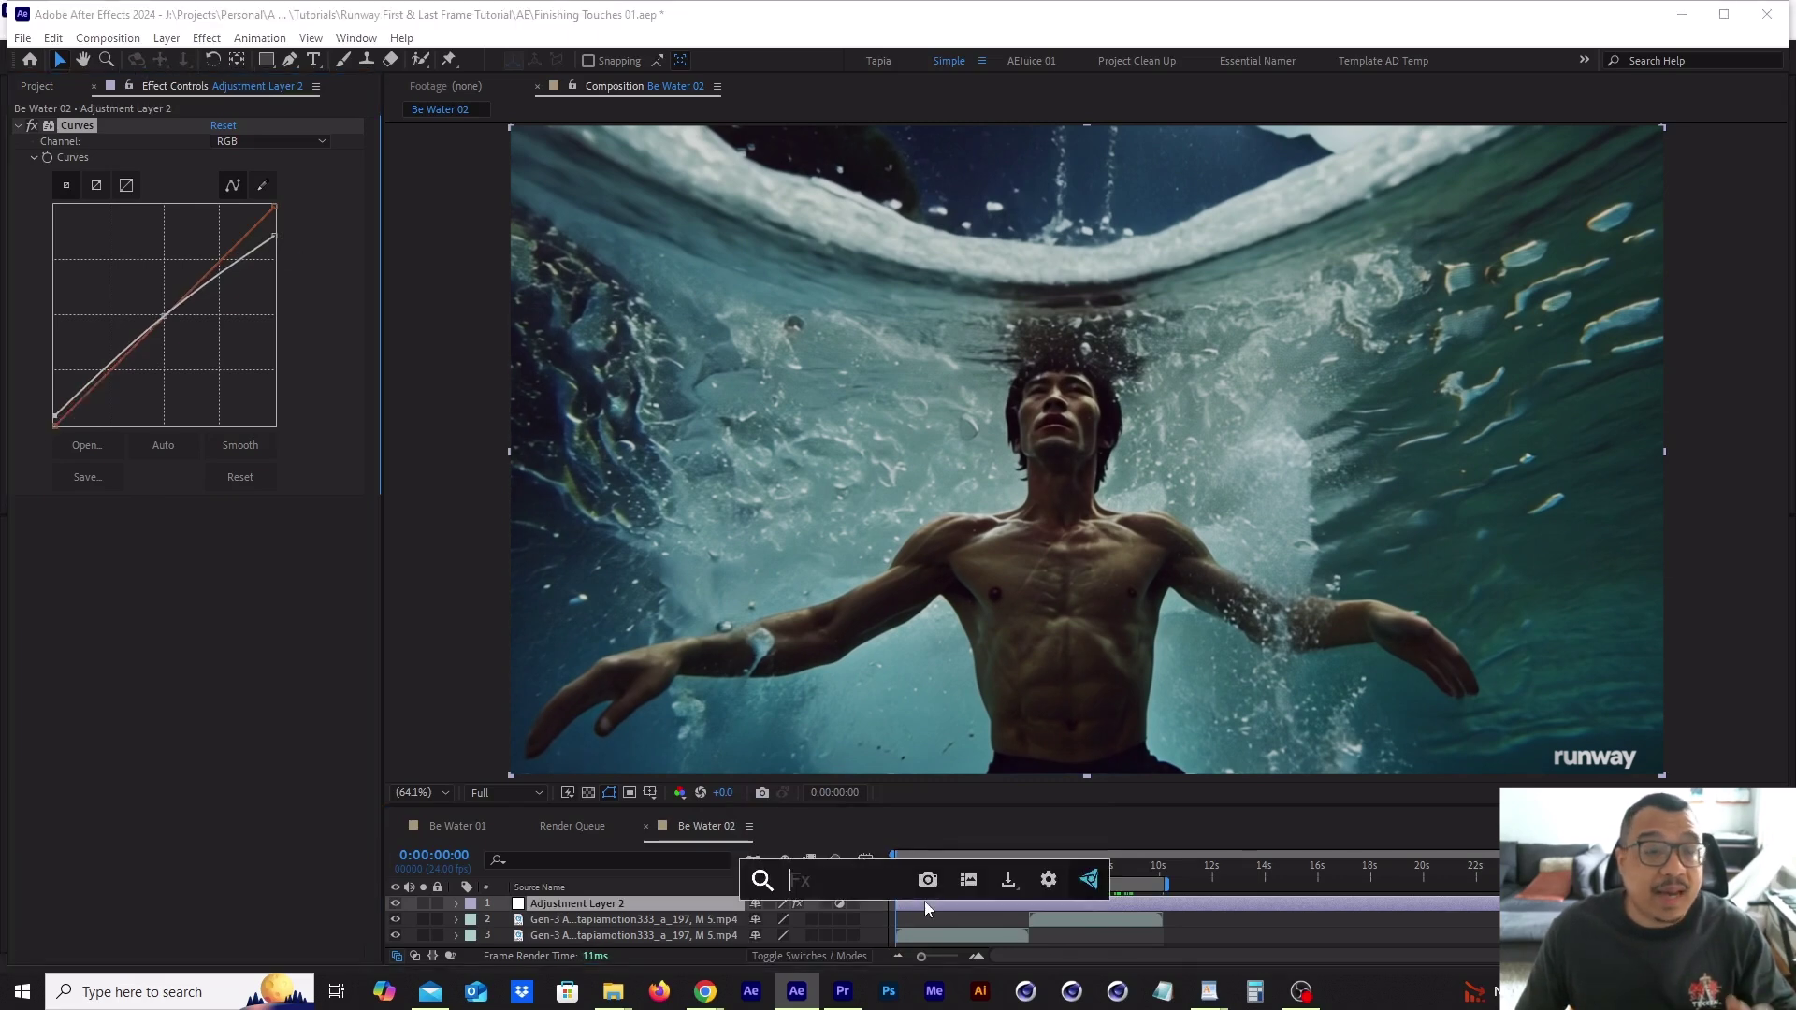
{"action": "type", "text": "add"}
{"action": "key", "text": "Return"}
{"action": "left_click", "coordinate": [258, 520]}
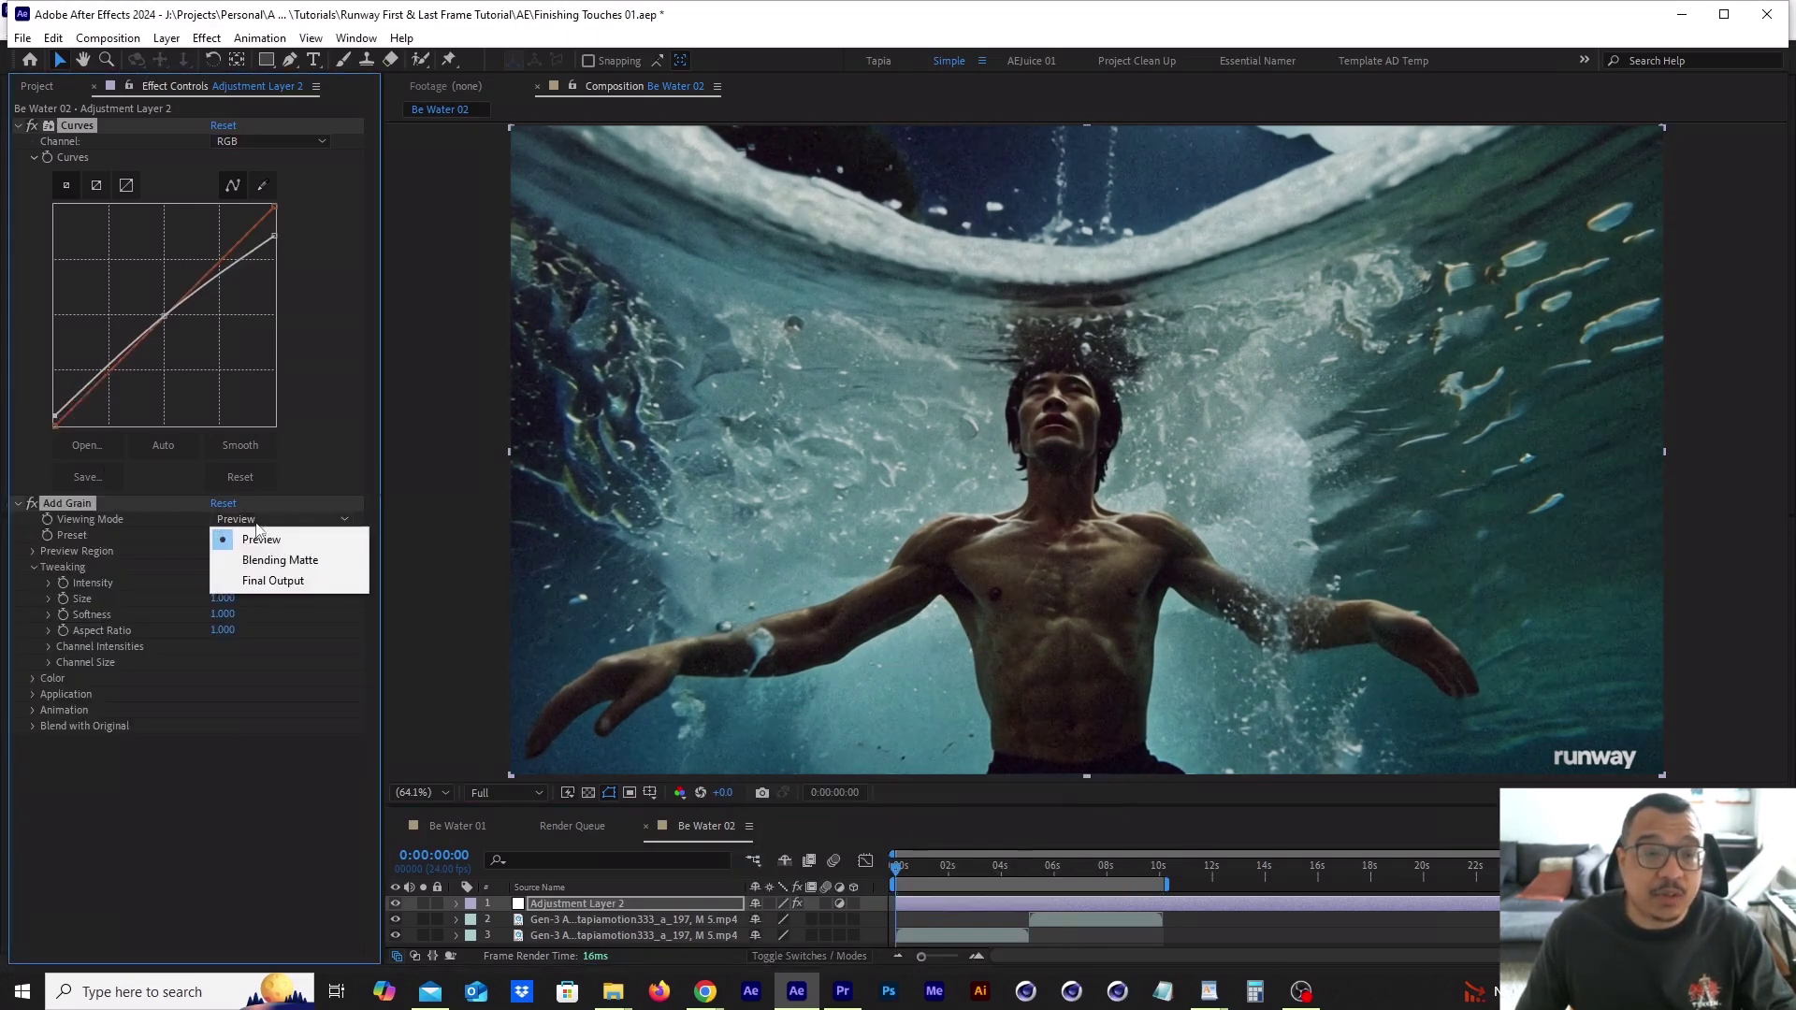
{"action": "left_click", "coordinate": [259, 582]}
{"action": "left_click", "coordinate": [270, 538]}
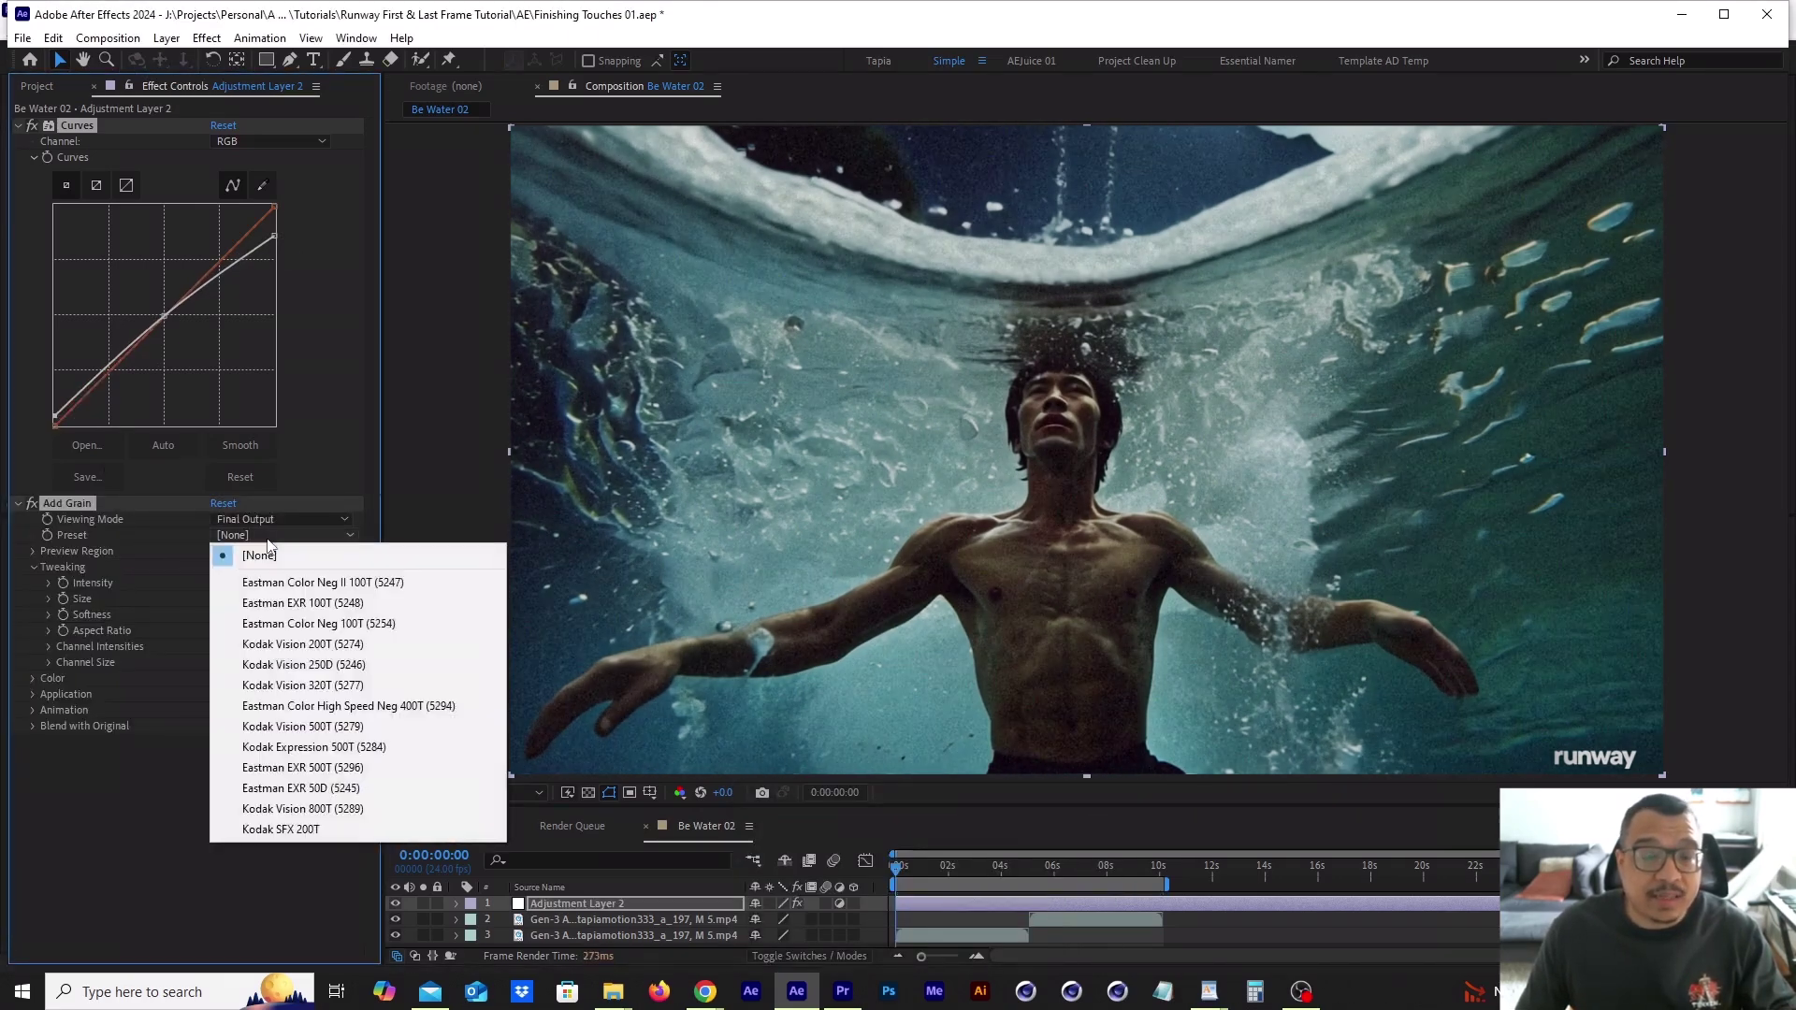
{"action": "left_click", "coordinate": [340, 645]}
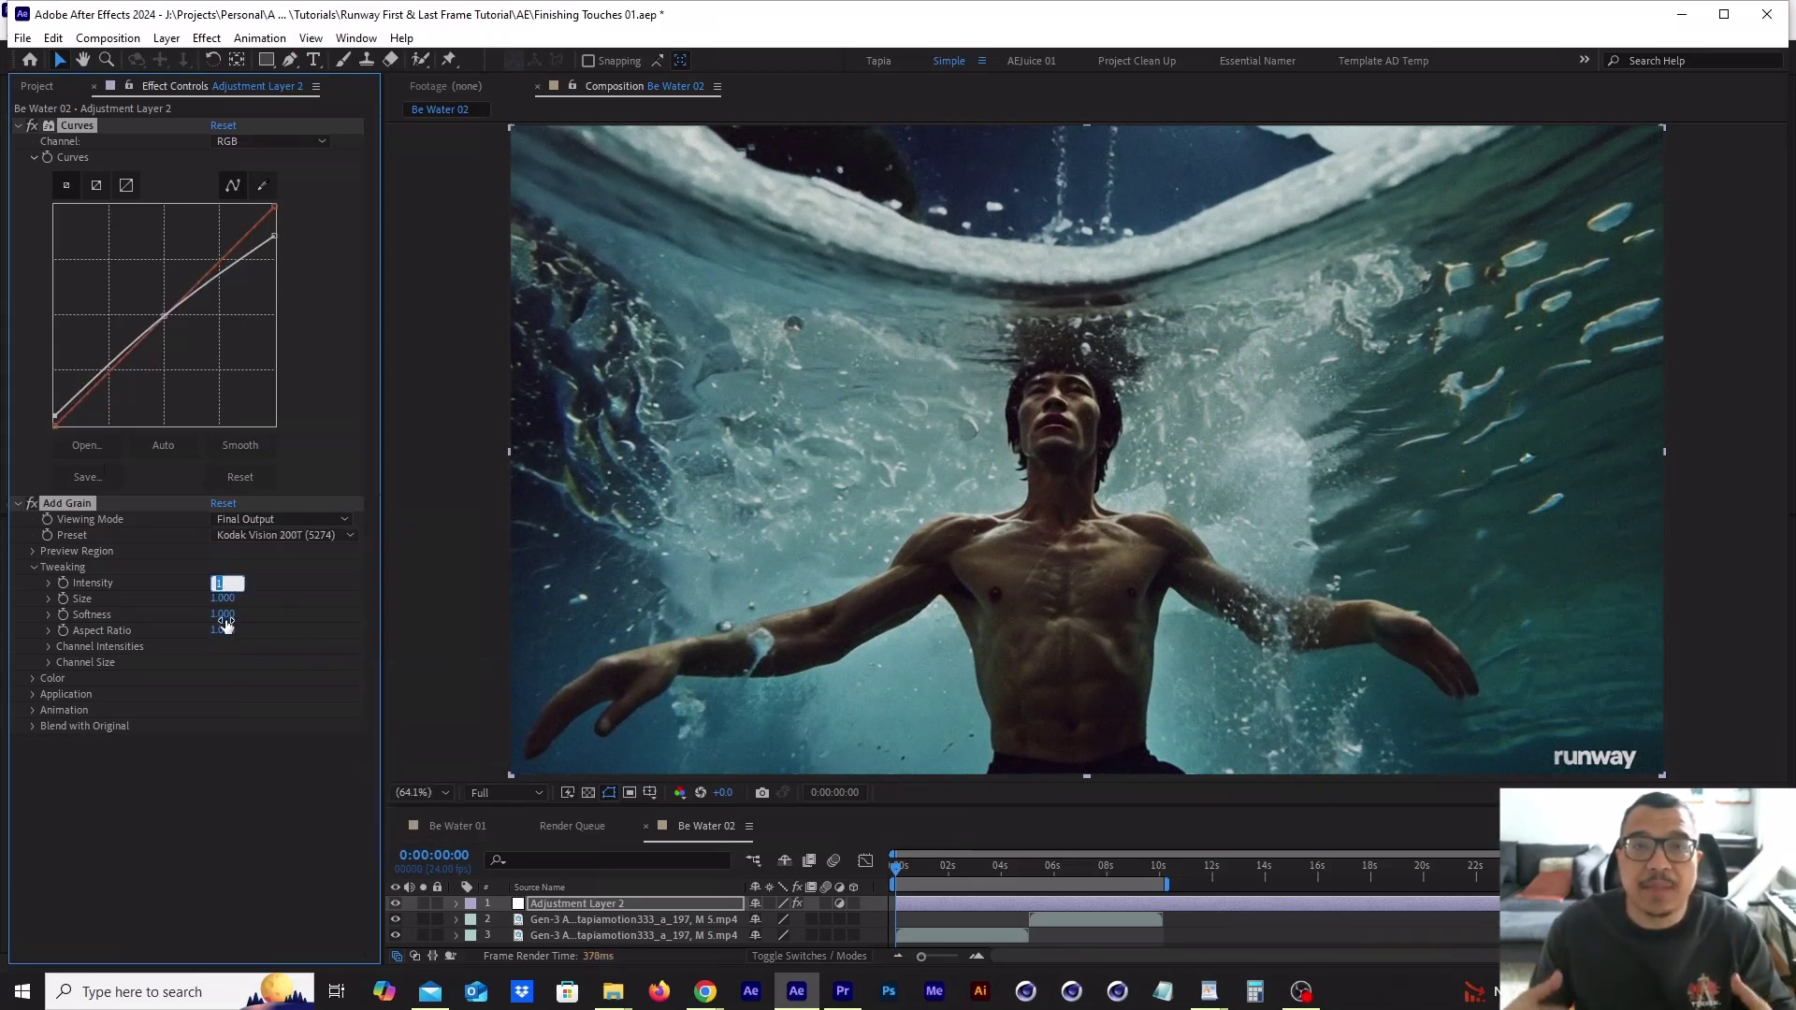
{"action": "type", "text": "0.5"}
{"action": "key", "text": "Return"}
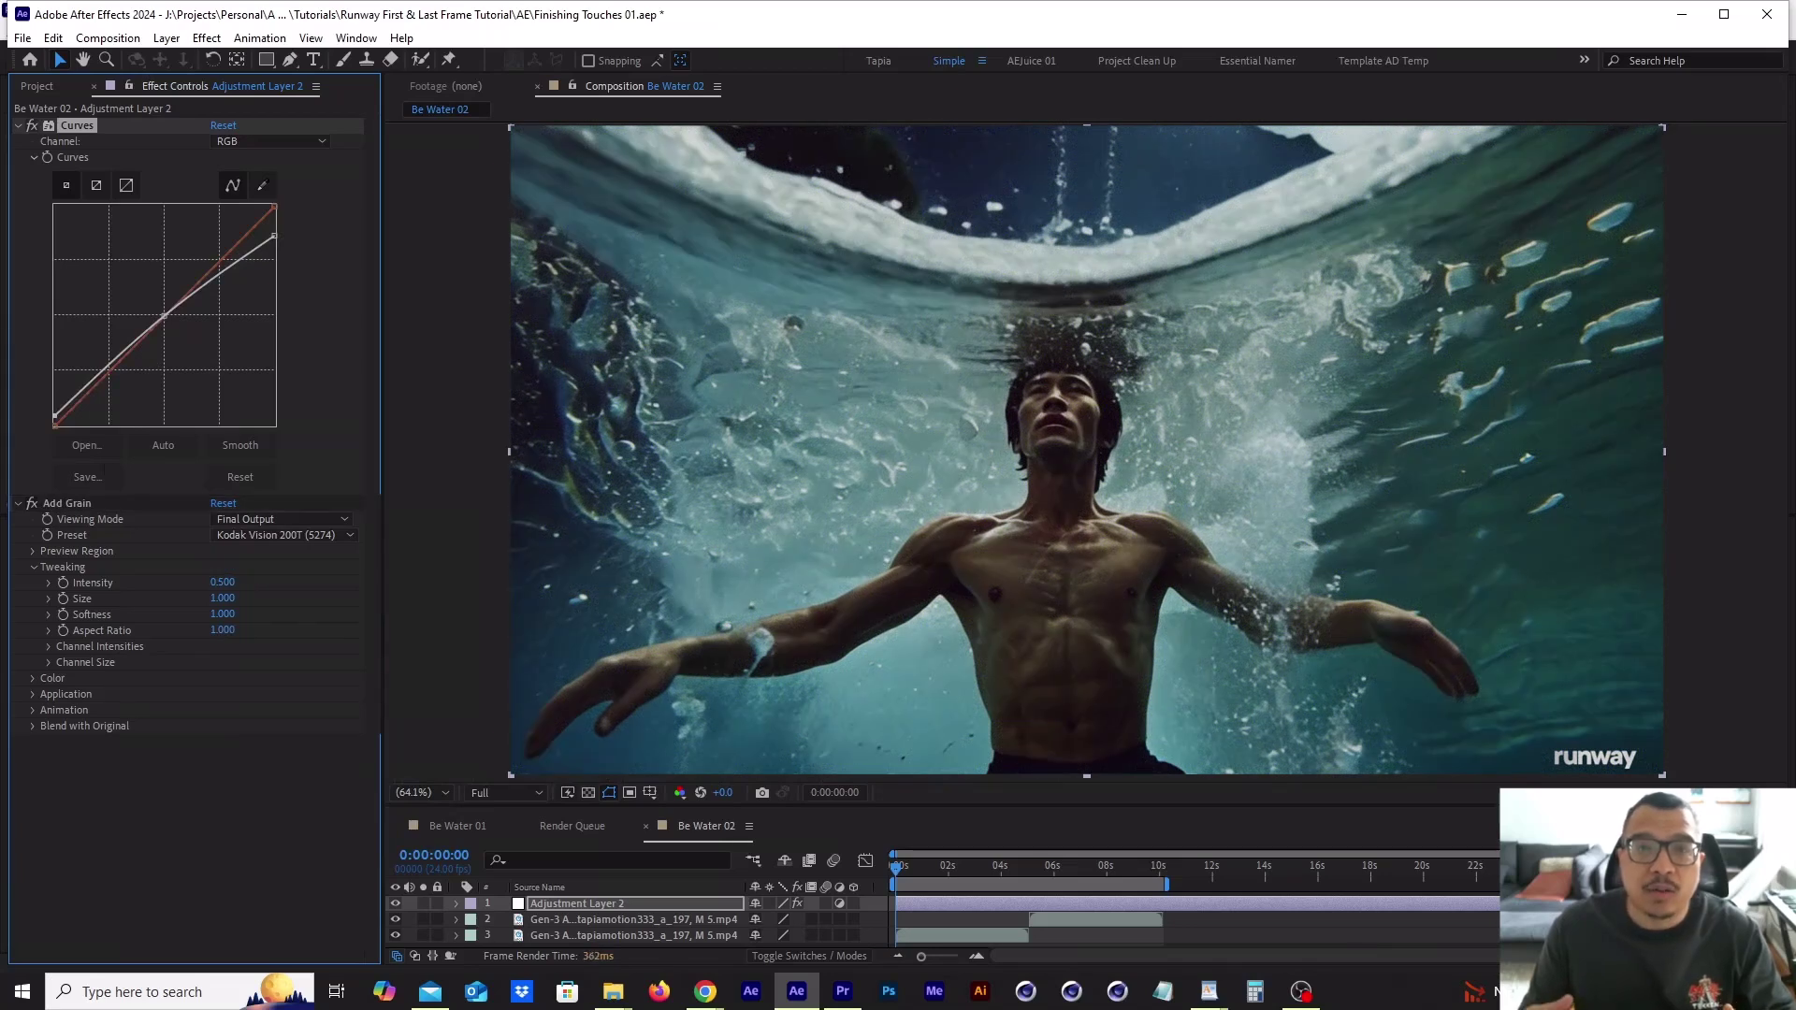
Add Gaussian Blur to the adjustment layer with blurriness 5.
{"action": "left_click_drag", "start_coordinate": [974, 873], "coordinate": [967, 873]}
{"action": "key", "text": "ctrl+space"}
{"action": "type", "text": "gau"}
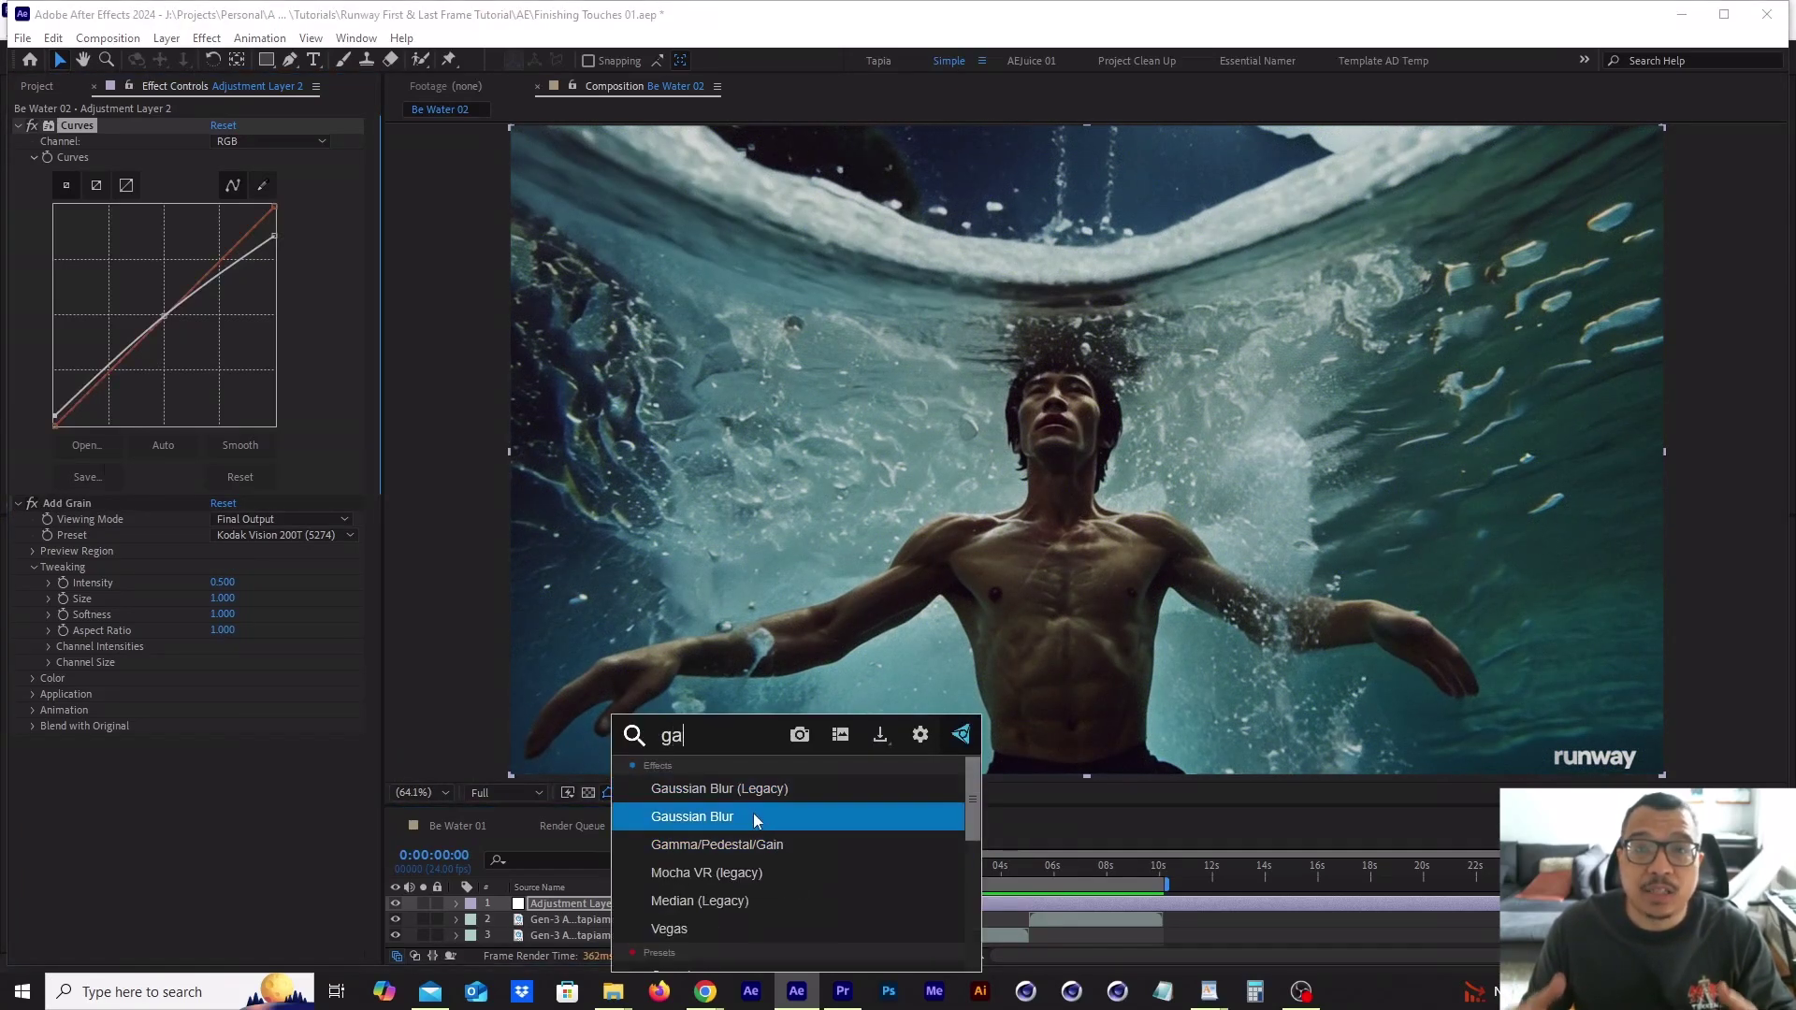
{"action": "left_click", "coordinate": [754, 813]}
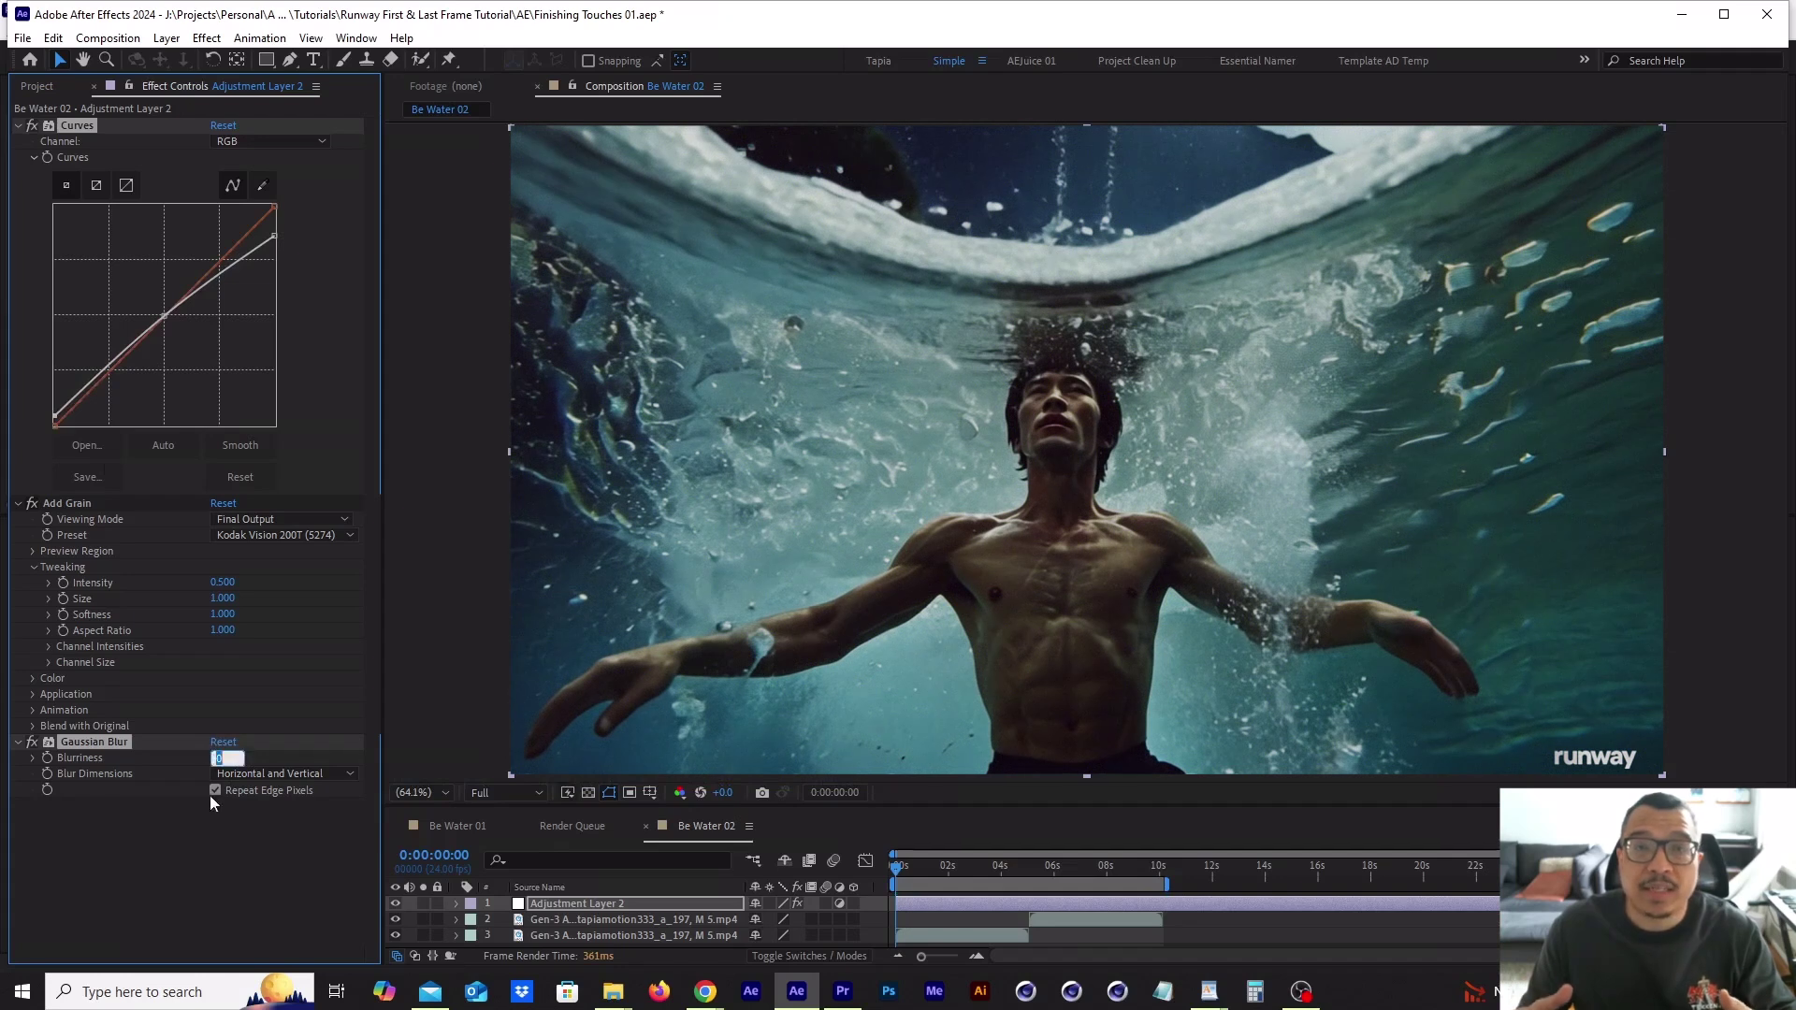
{"action": "type", "text": "5"}
{"action": "key", "text": "Return"}
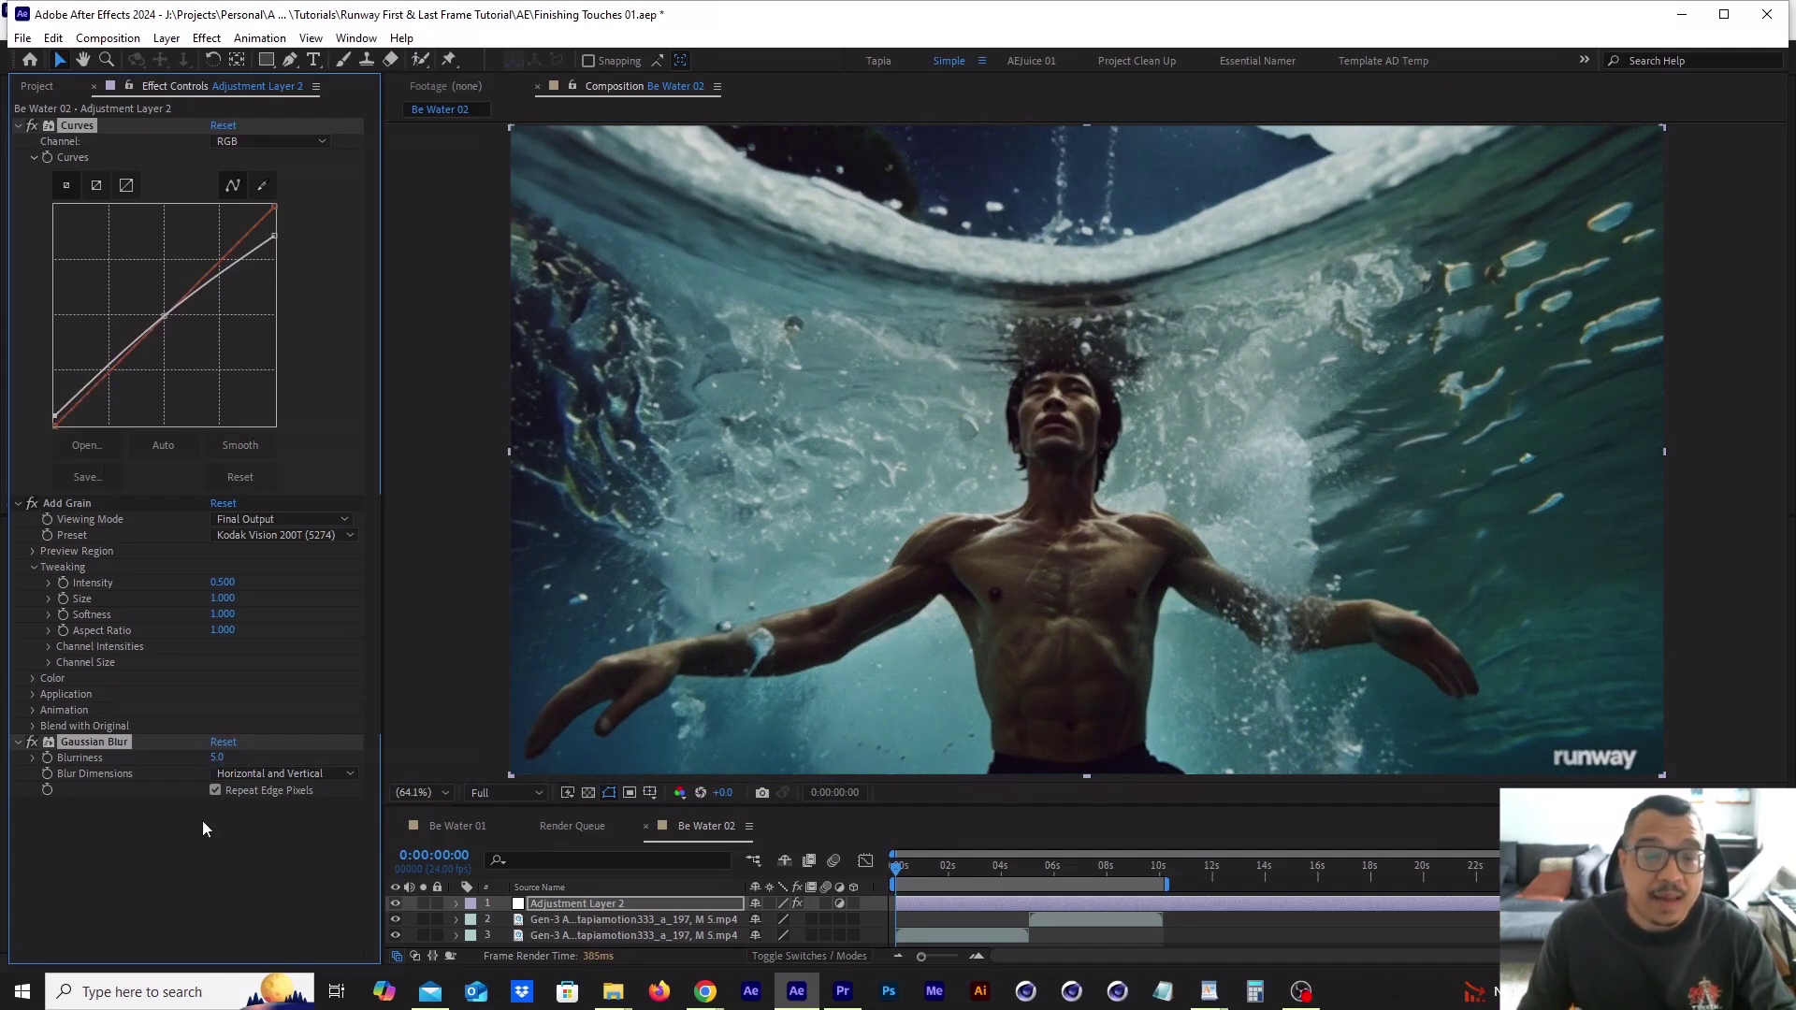
{"action": "left_click", "coordinate": [202, 822]}
Add Unsharp Mask to resharpen the footage and adjust its radius.
{"action": "key", "text": "ctrl+space"}
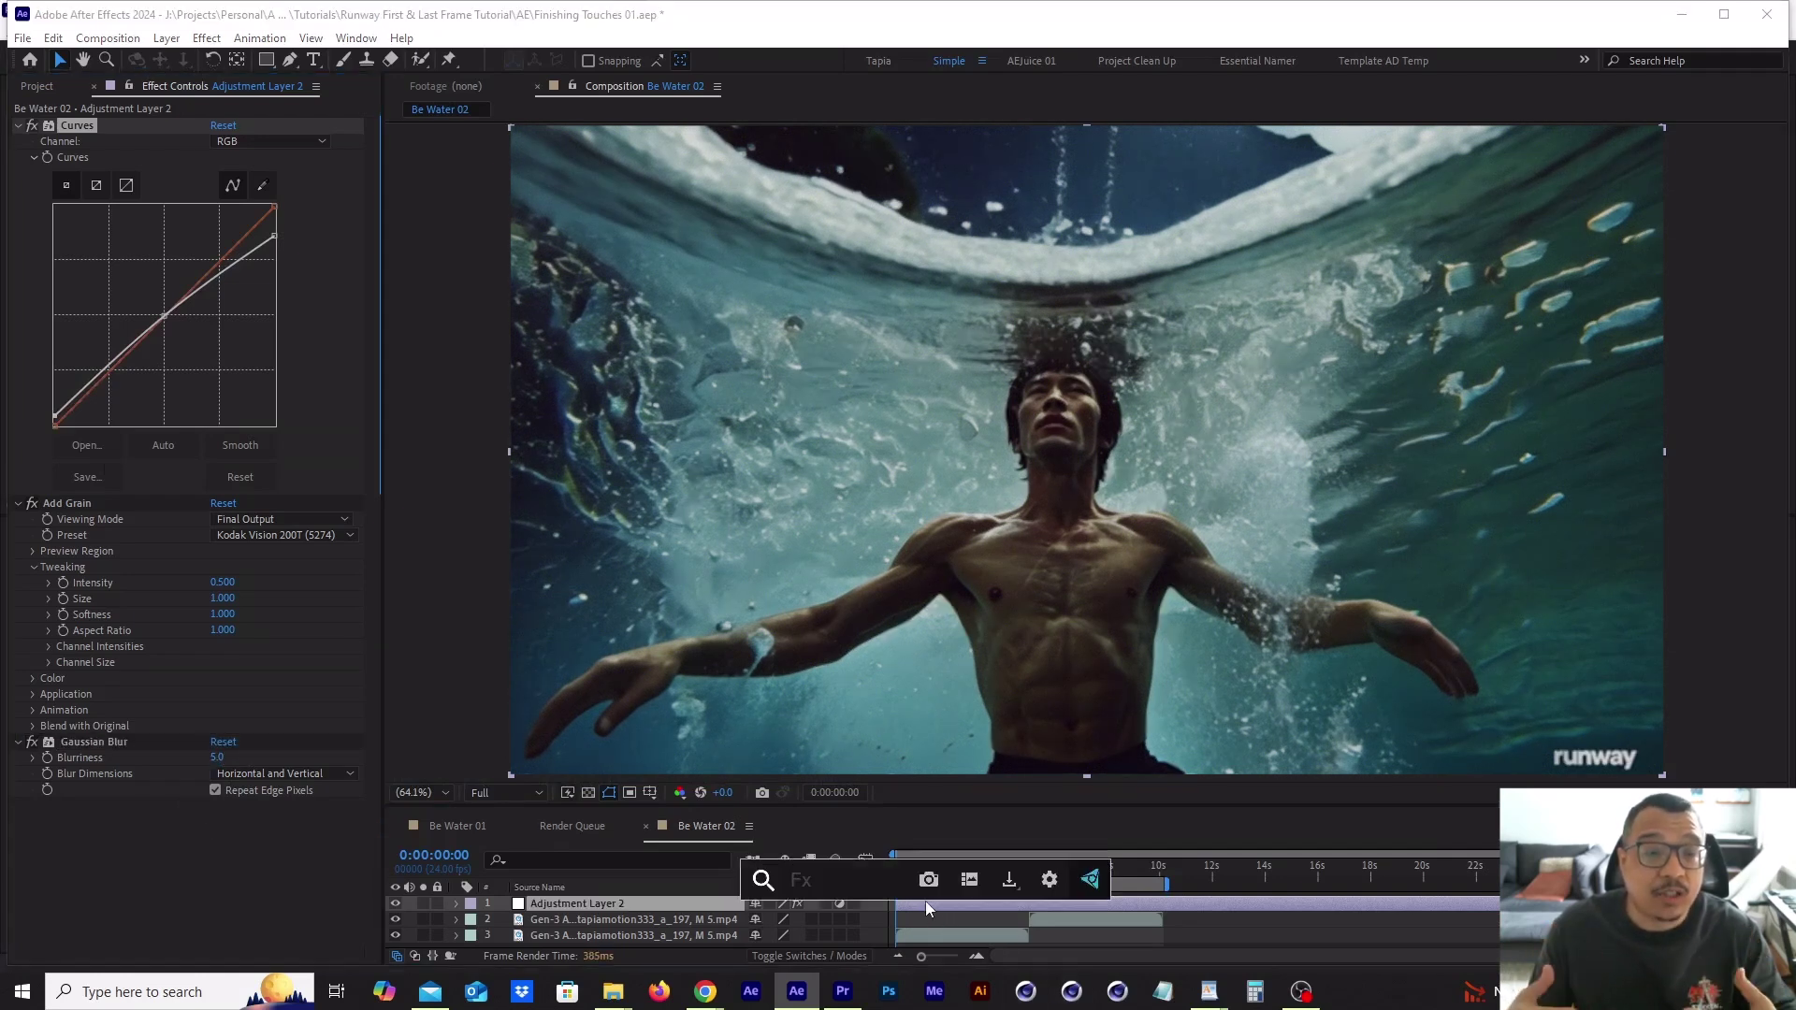
{"action": "type", "text": "unsharp"}
{"action": "key", "text": "Return"}
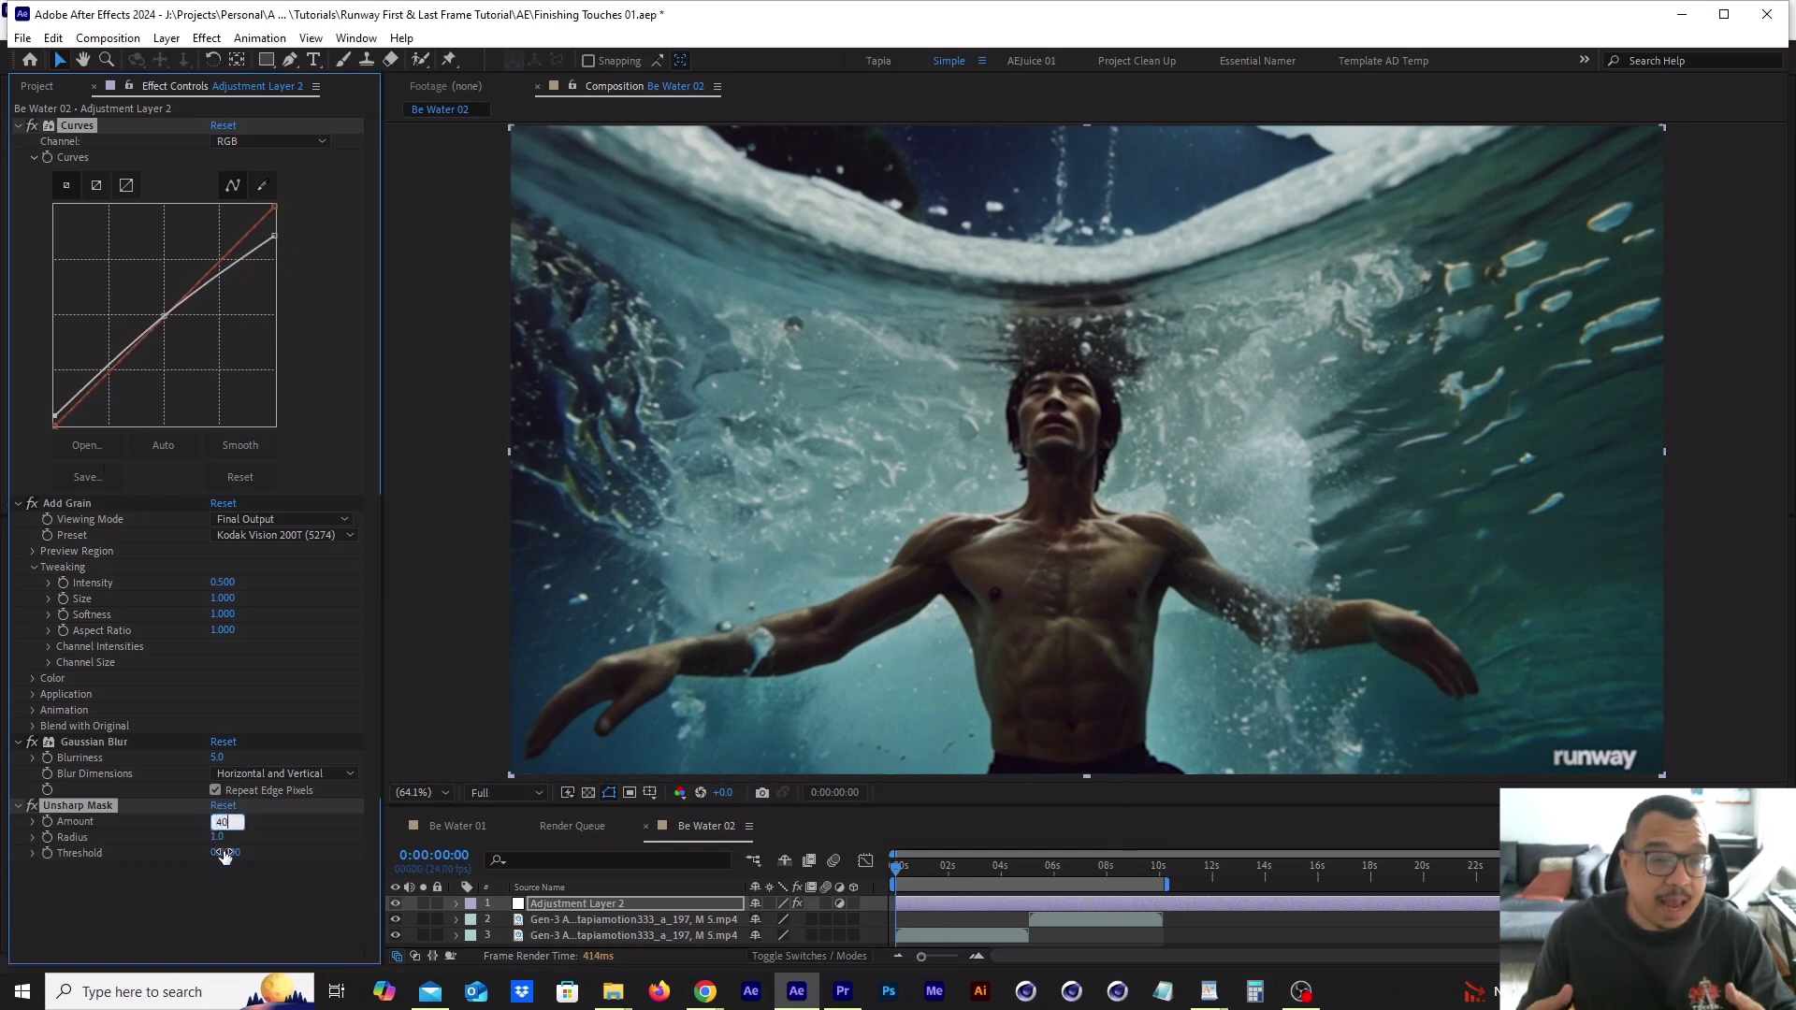
{"action": "left_click", "coordinate": [216, 838]}
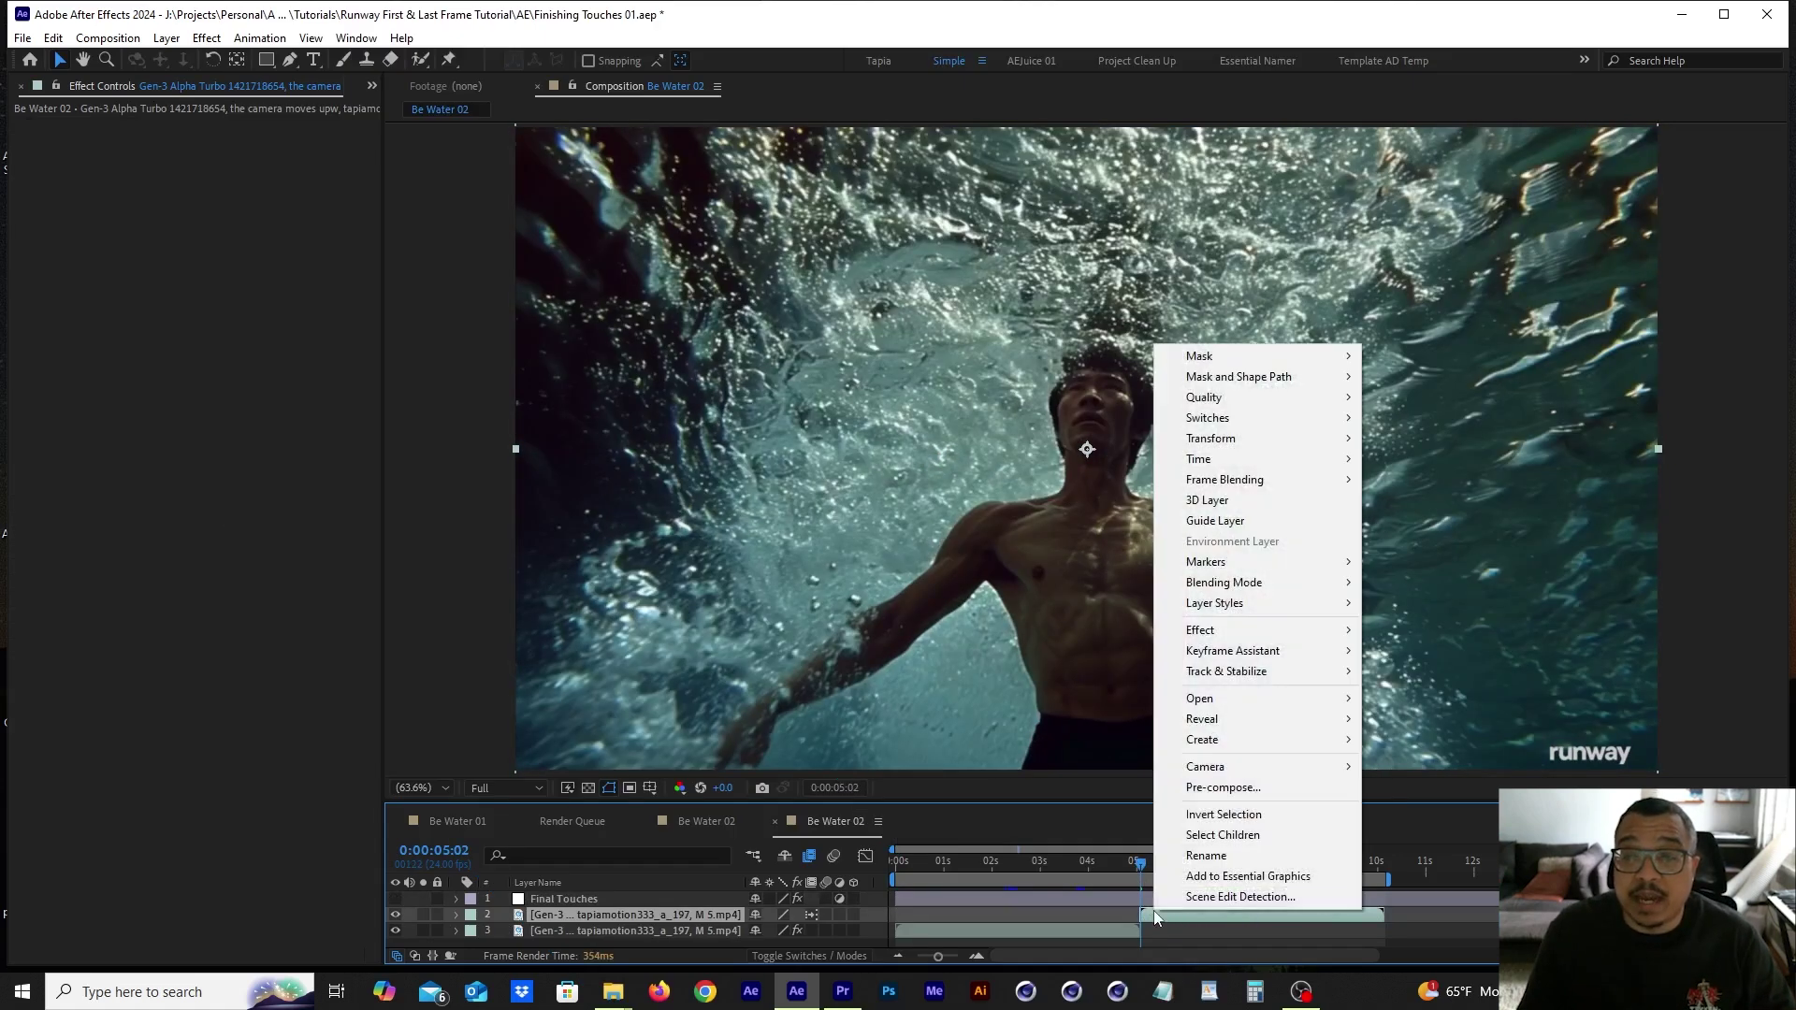
Enable Time Remapping on the layer-2 clip and keyframe it at 0:00:06:13 and 0:00:08:18.
{"action": "mouse_move", "coordinate": [1259, 452]}
{"action": "left_click", "coordinate": [1441, 461]}
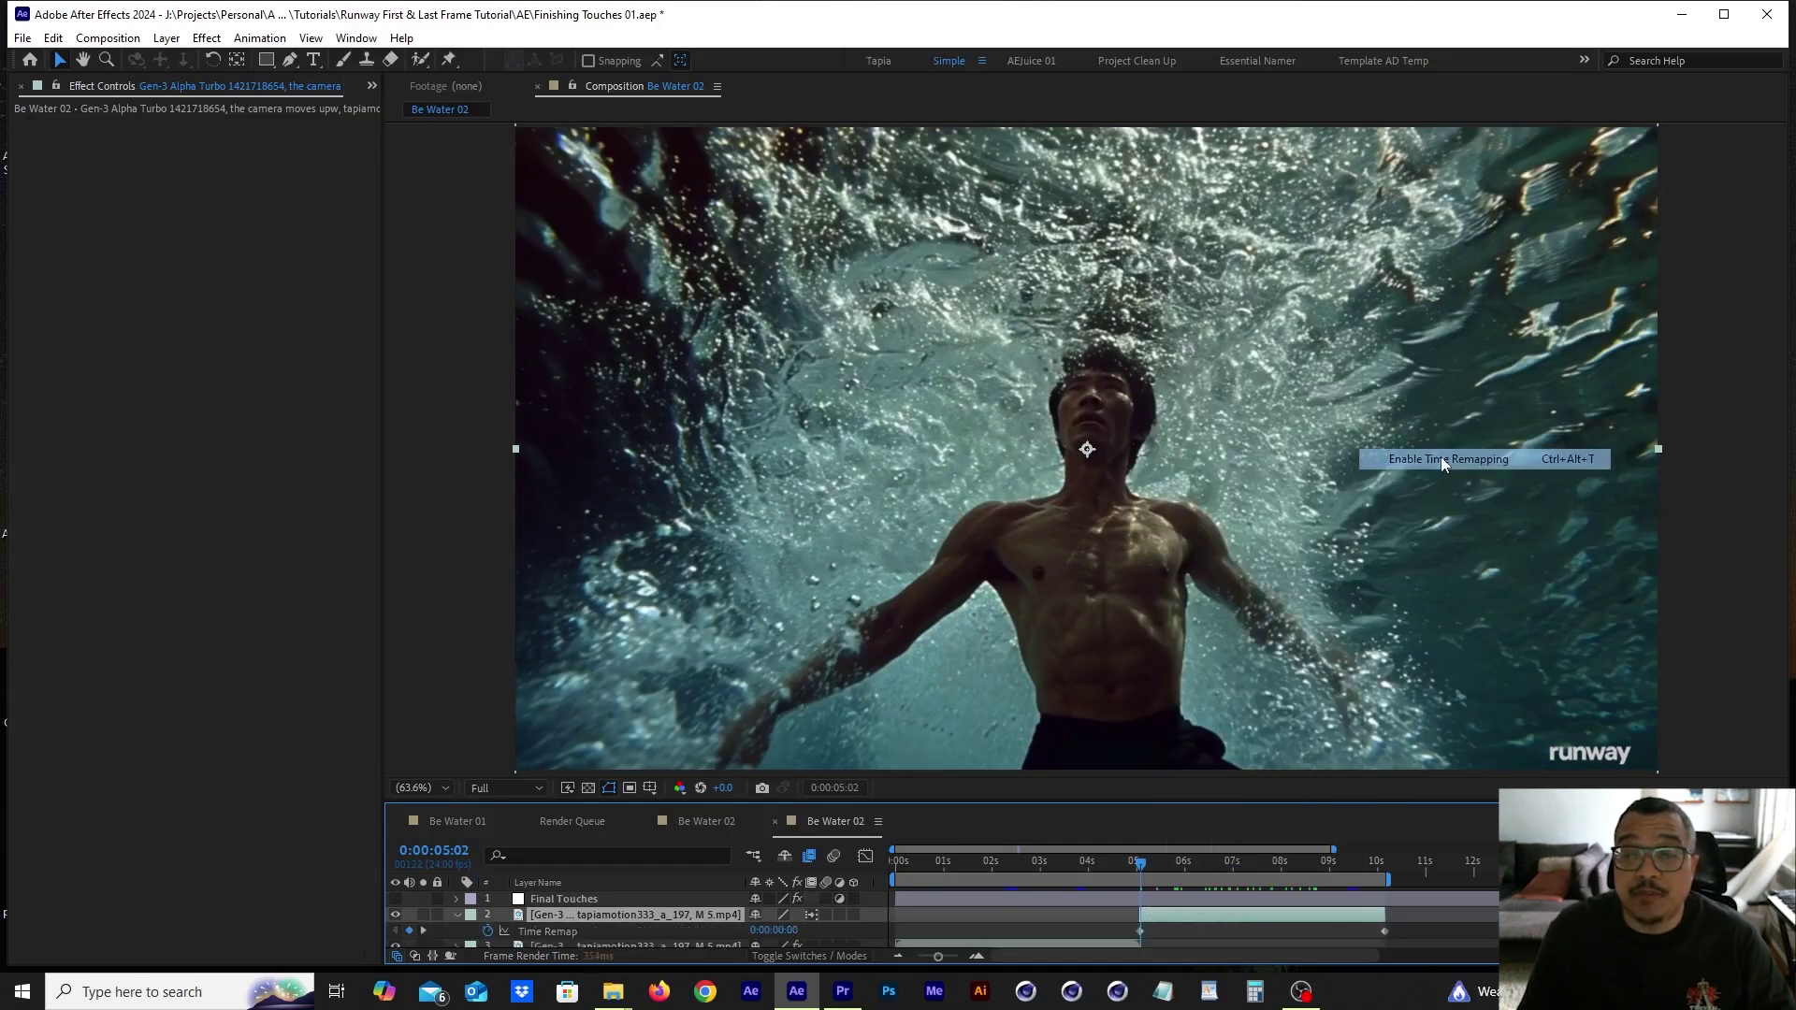
{"action": "left_click_drag", "start_coordinate": [1155, 861], "coordinate": [1209, 857]}
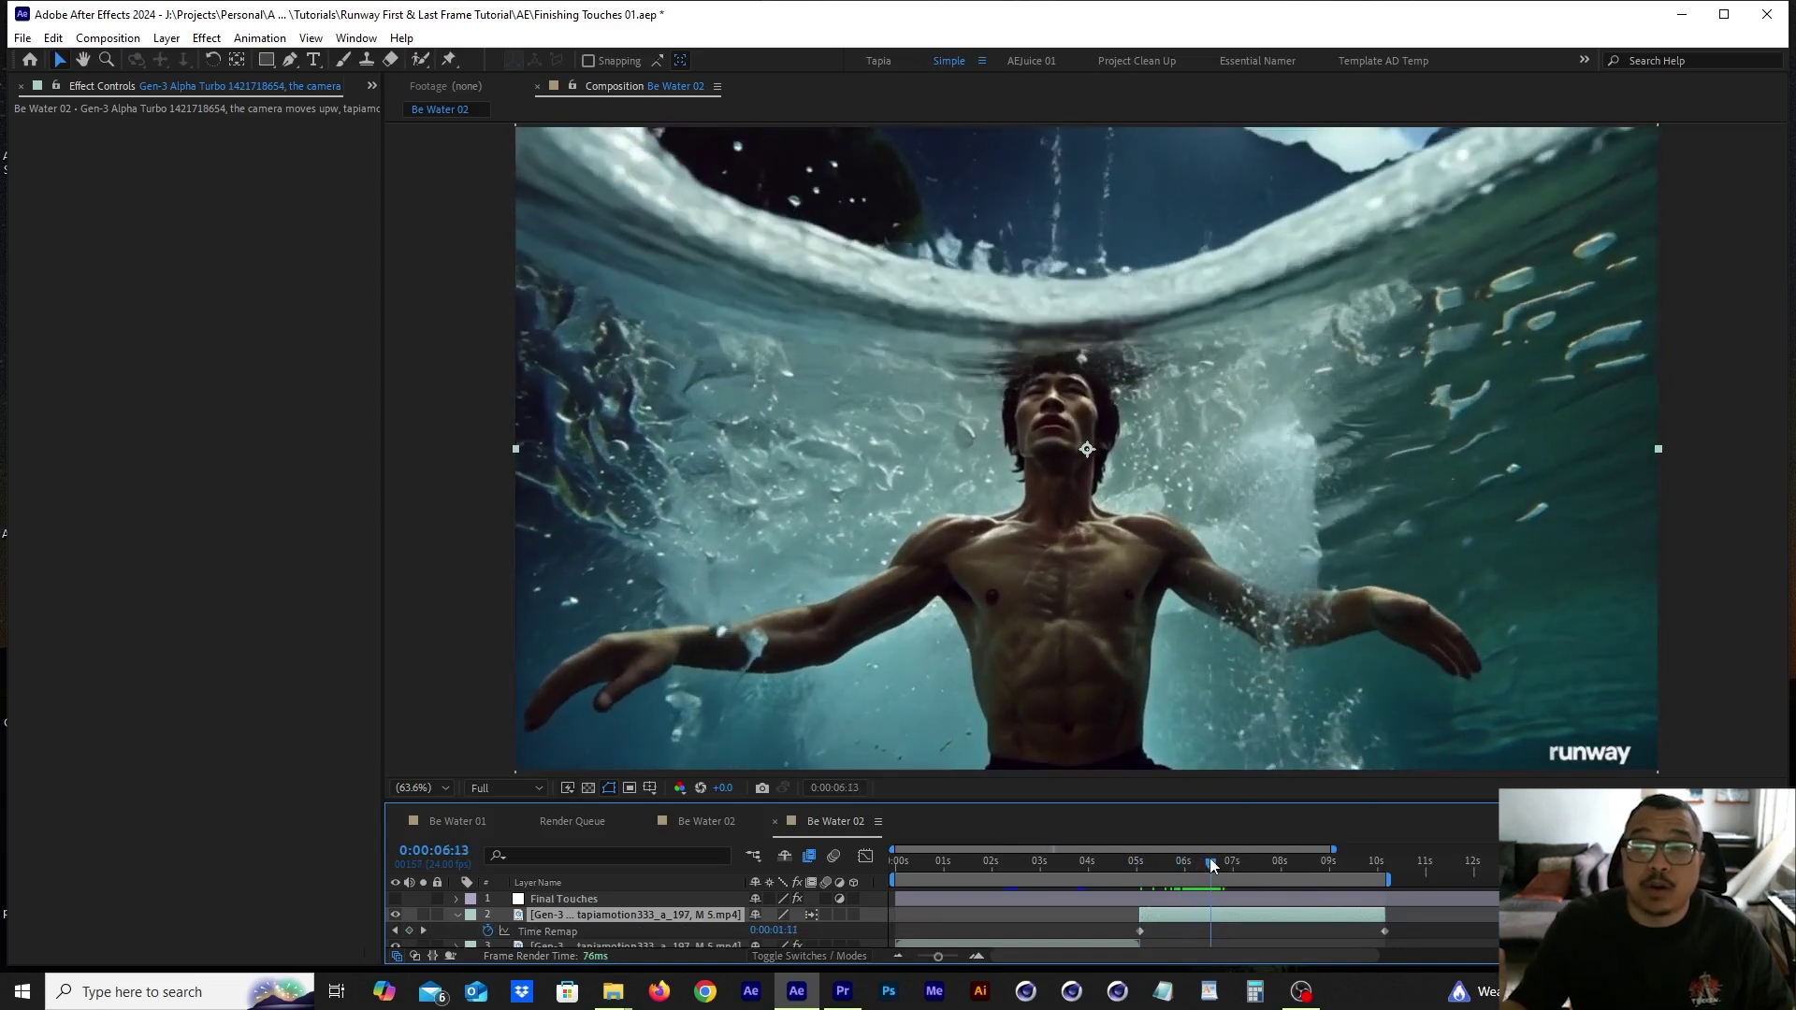
{"action": "left_click", "coordinate": [410, 931]}
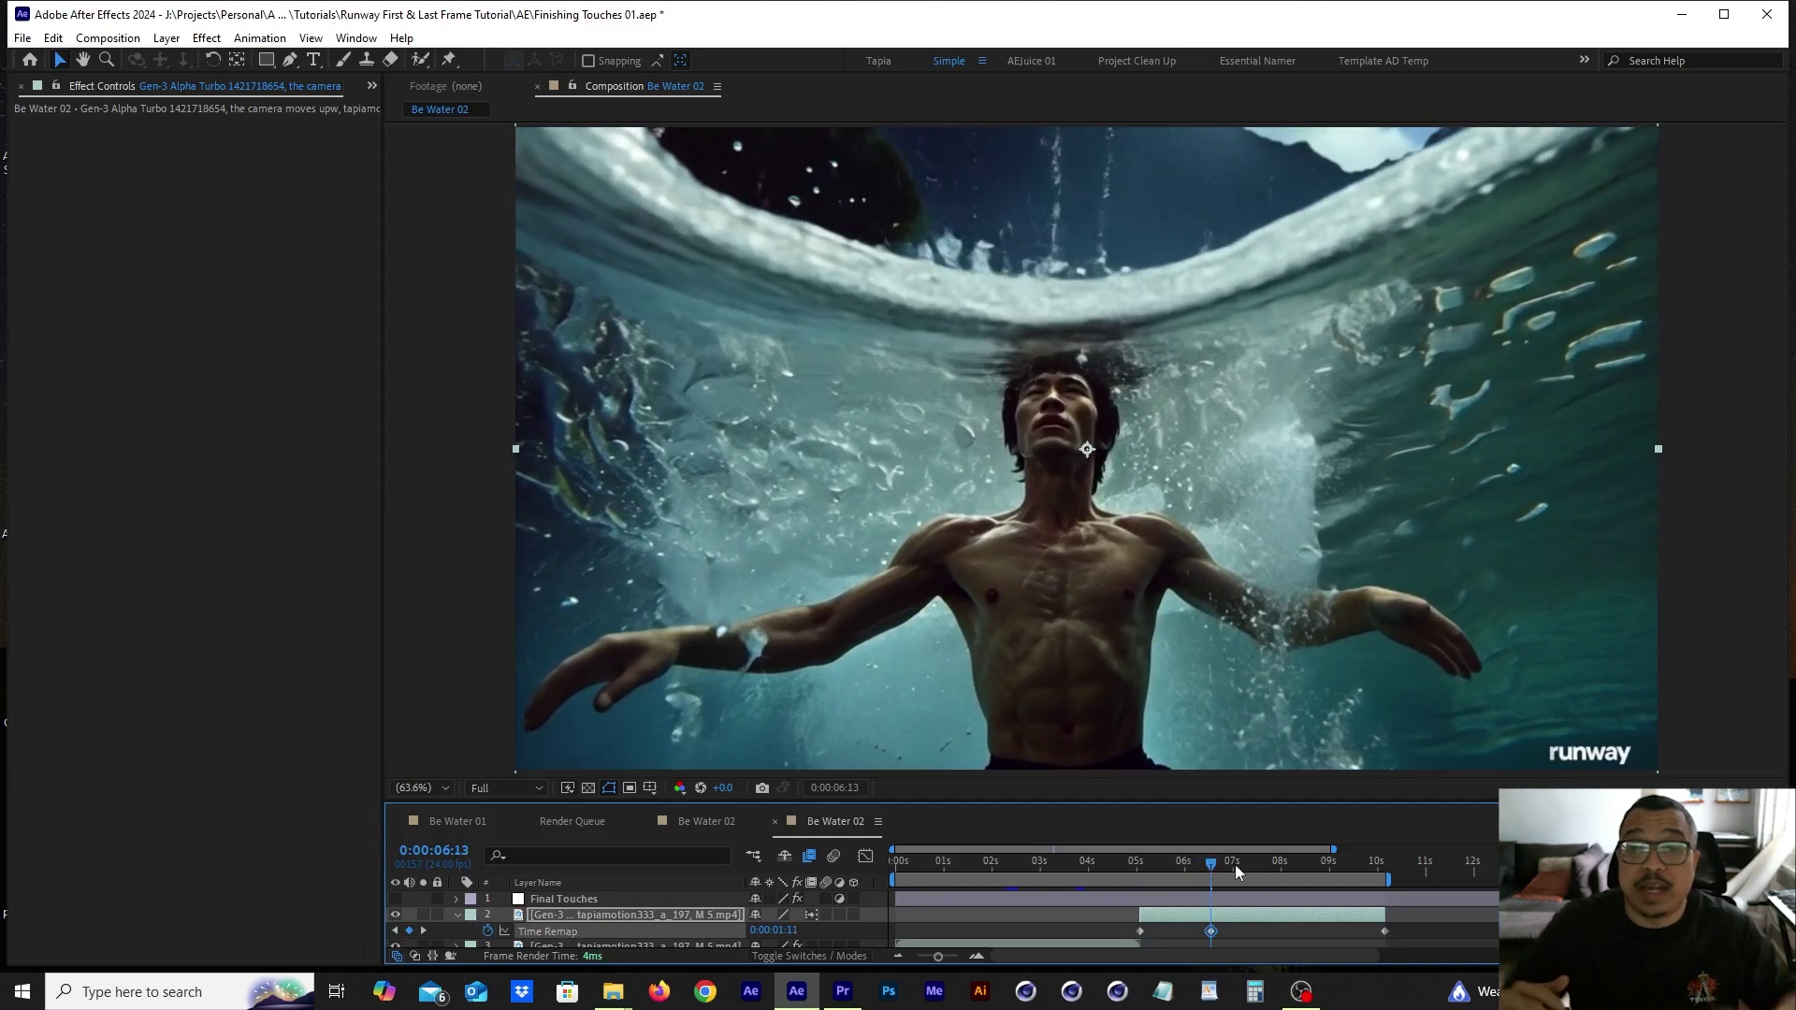
{"action": "left_click_drag", "start_coordinate": [1232, 865], "coordinate": [1317, 861]}
{"action": "left_click", "coordinate": [412, 931]}
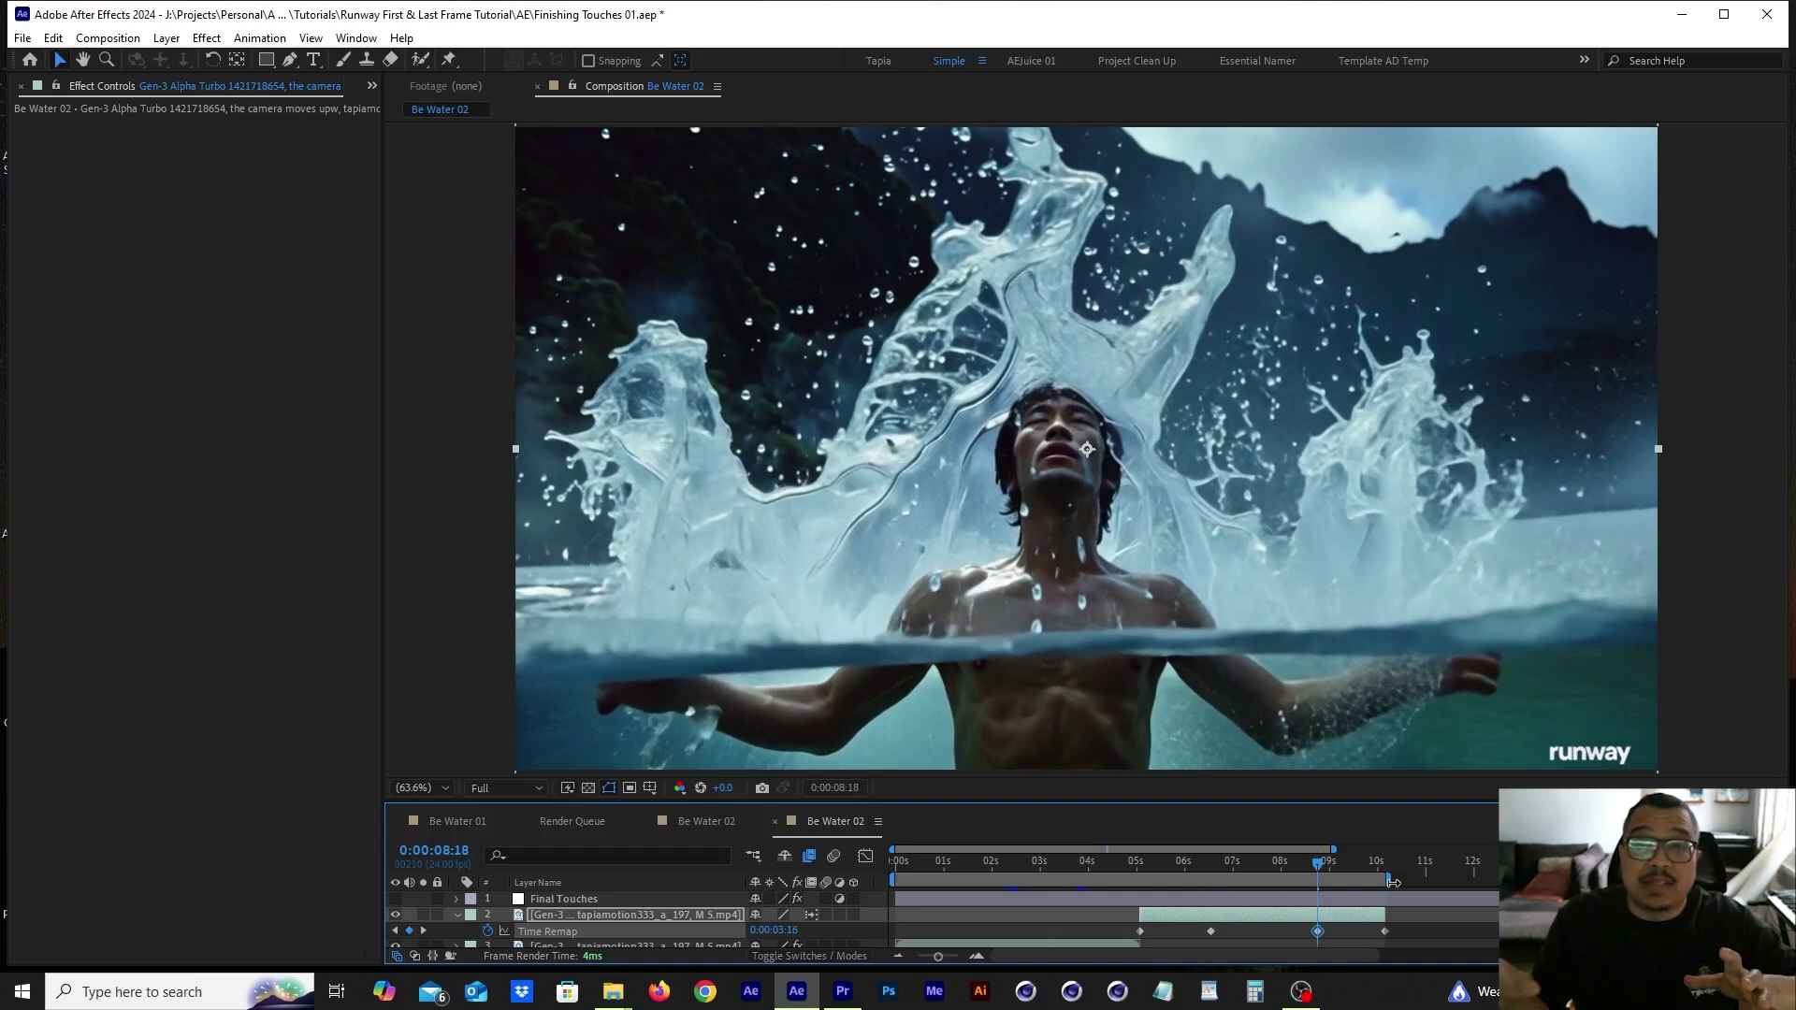
{"action": "mouse_move", "coordinate": [1396, 881]}
{"action": "left_mouse_down"}
{"action": "mouse_move", "coordinate": [1335, 881]}
{"action": "mouse_move", "coordinate": [1493, 931]}
{"action": "left_mouse_up"}
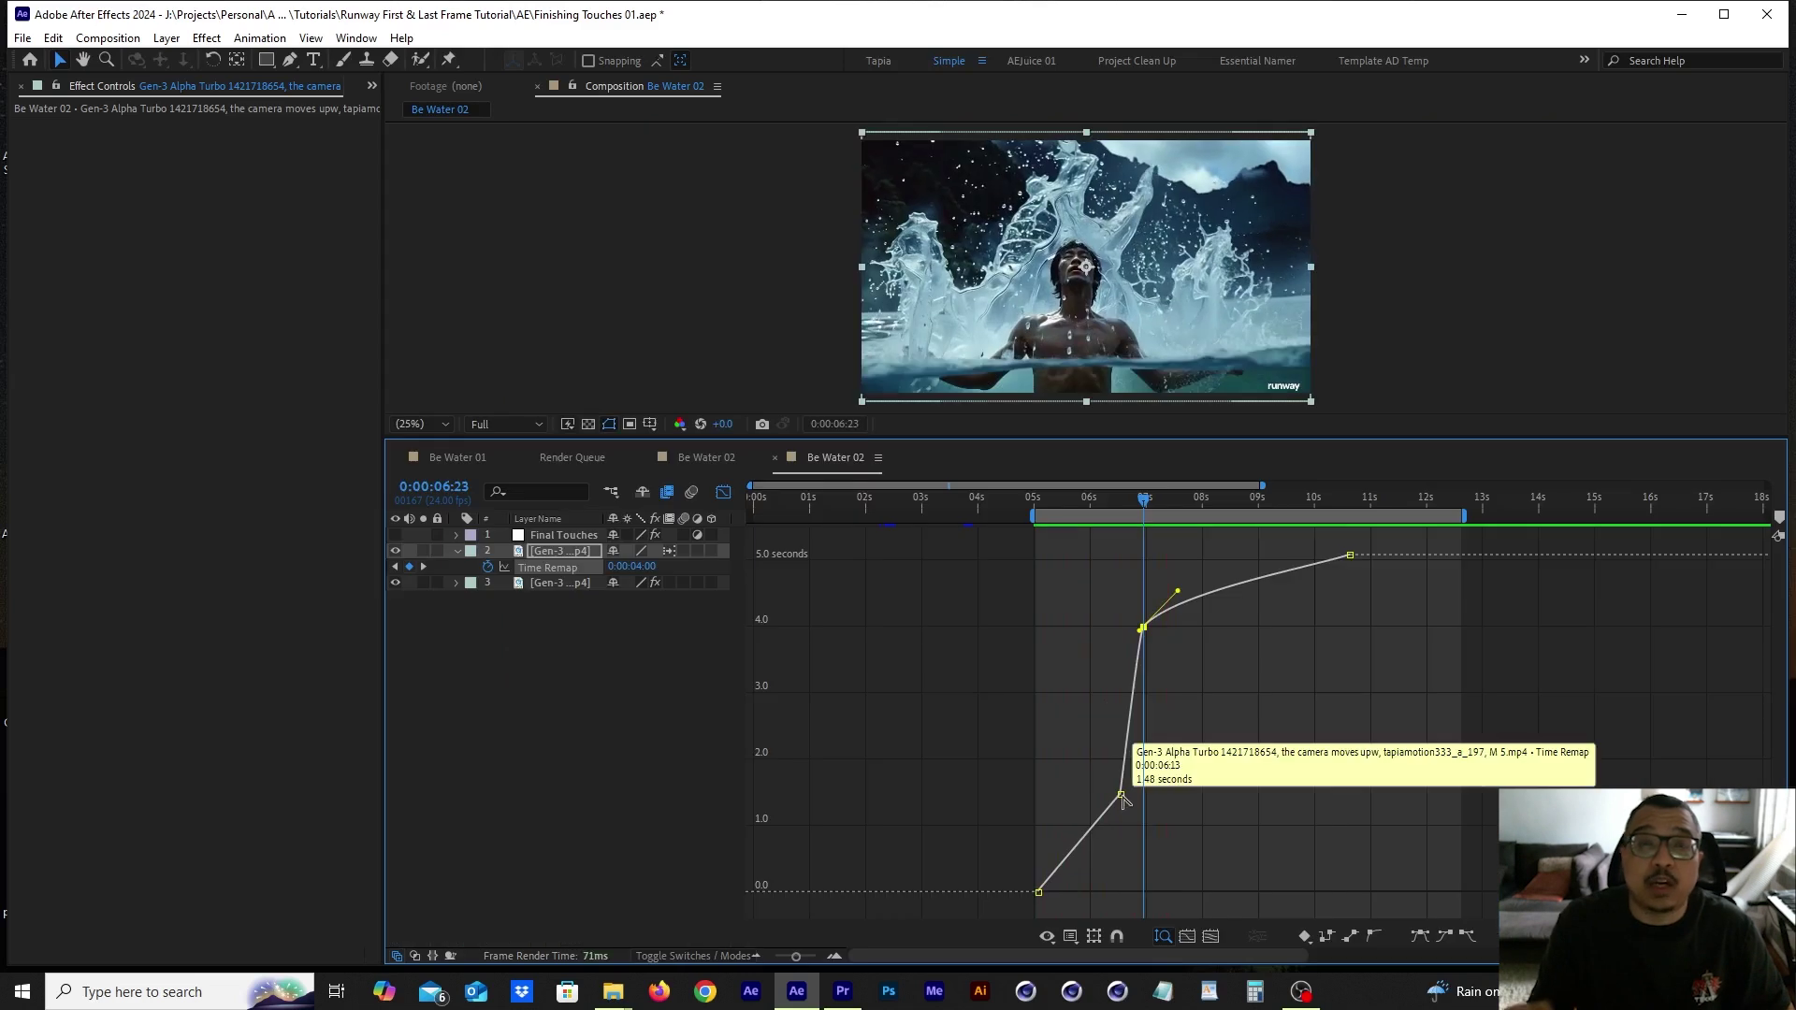
Ease the Time Remap ramp into the 4.0-second keyframe; move the last keyframe and clip end to ~12.5 s.
{"action": "left_click_drag", "start_coordinate": [1122, 800], "coordinate": [1134, 786]}
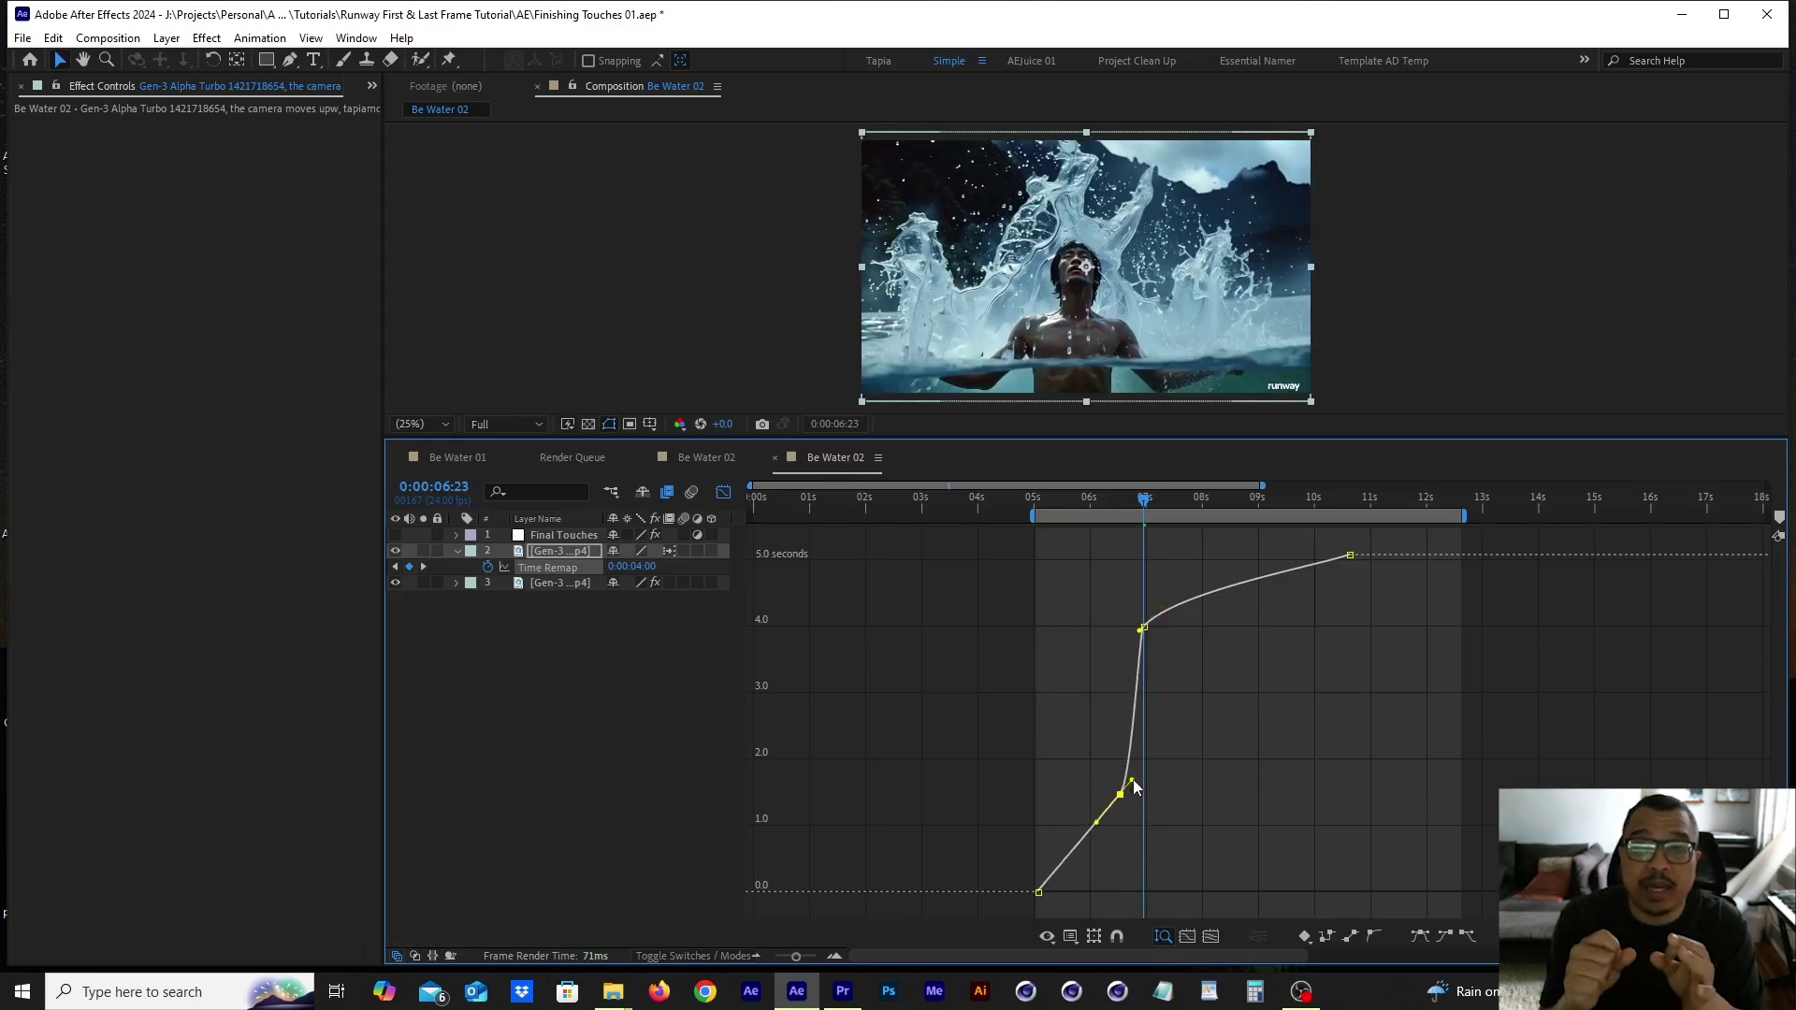
{"action": "left_click", "coordinate": [1143, 627]}
{"action": "left_click_drag", "start_coordinate": [1142, 633], "coordinate": [1077, 634]}
{"action": "key", "text": "equal"}
{"action": "left_click", "coordinate": [1051, 797]}
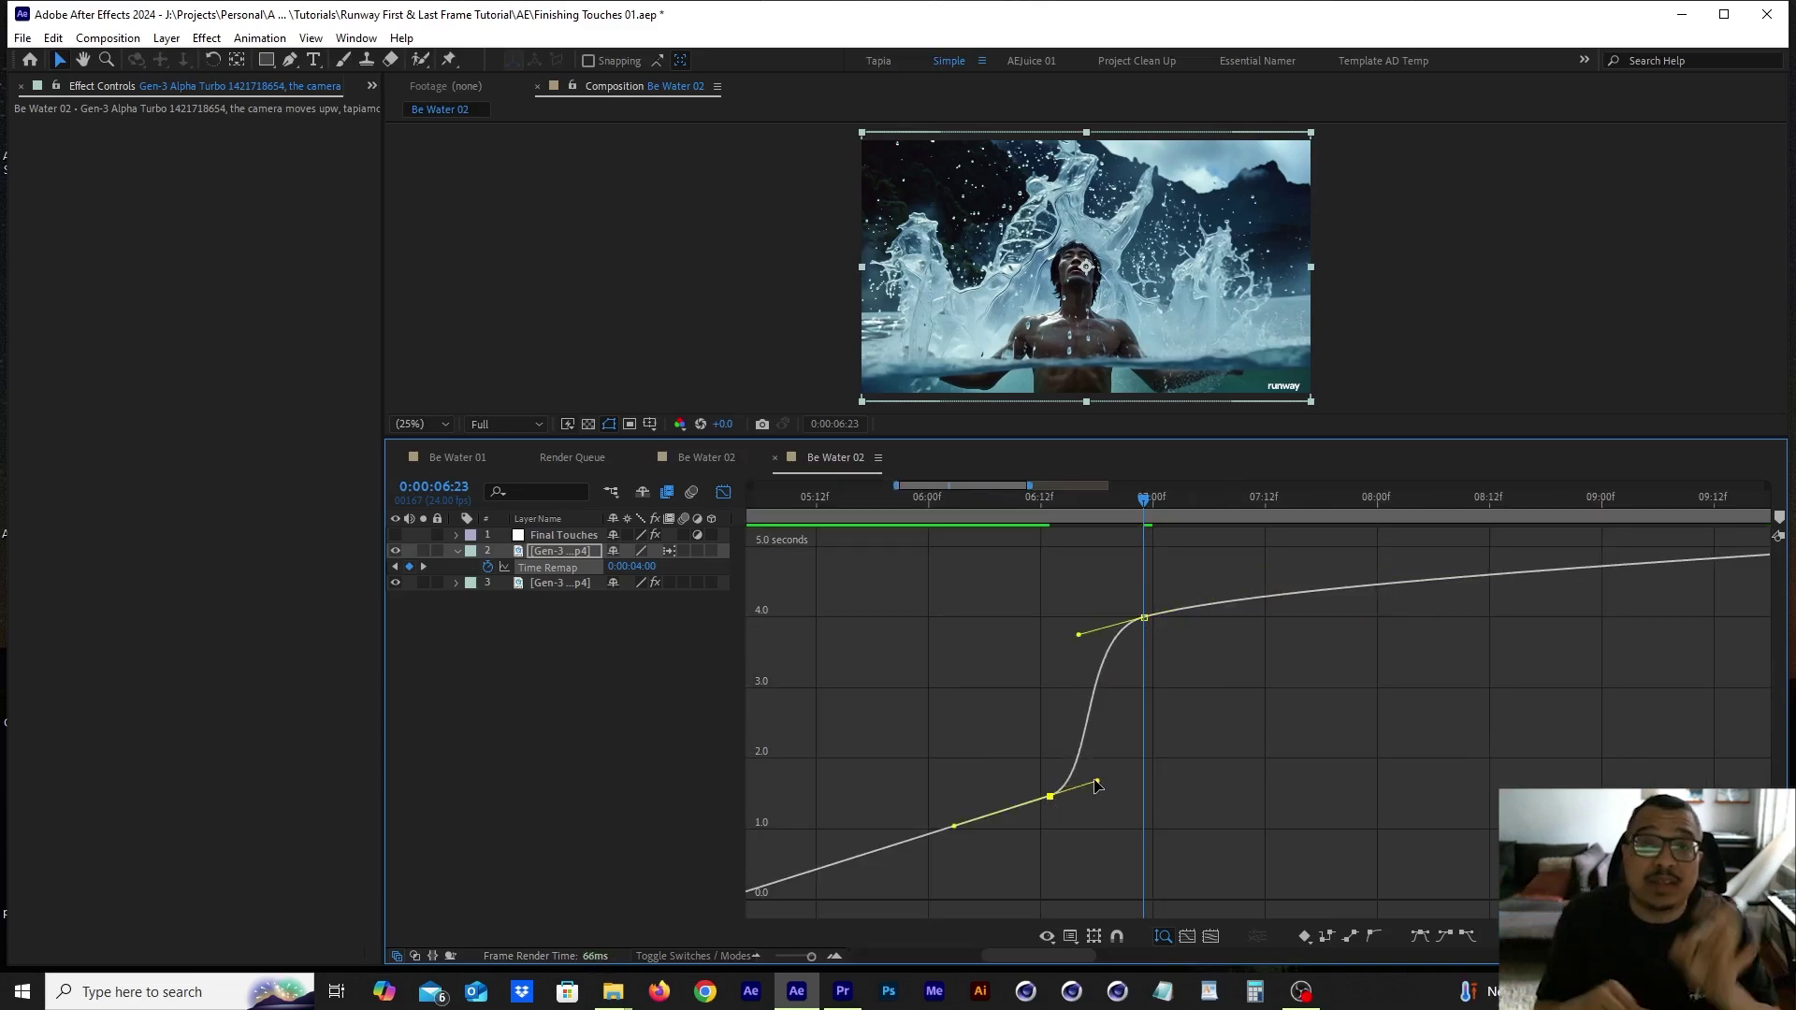
{"action": "left_click_drag", "start_coordinate": [1101, 782], "coordinate": [1102, 784]}
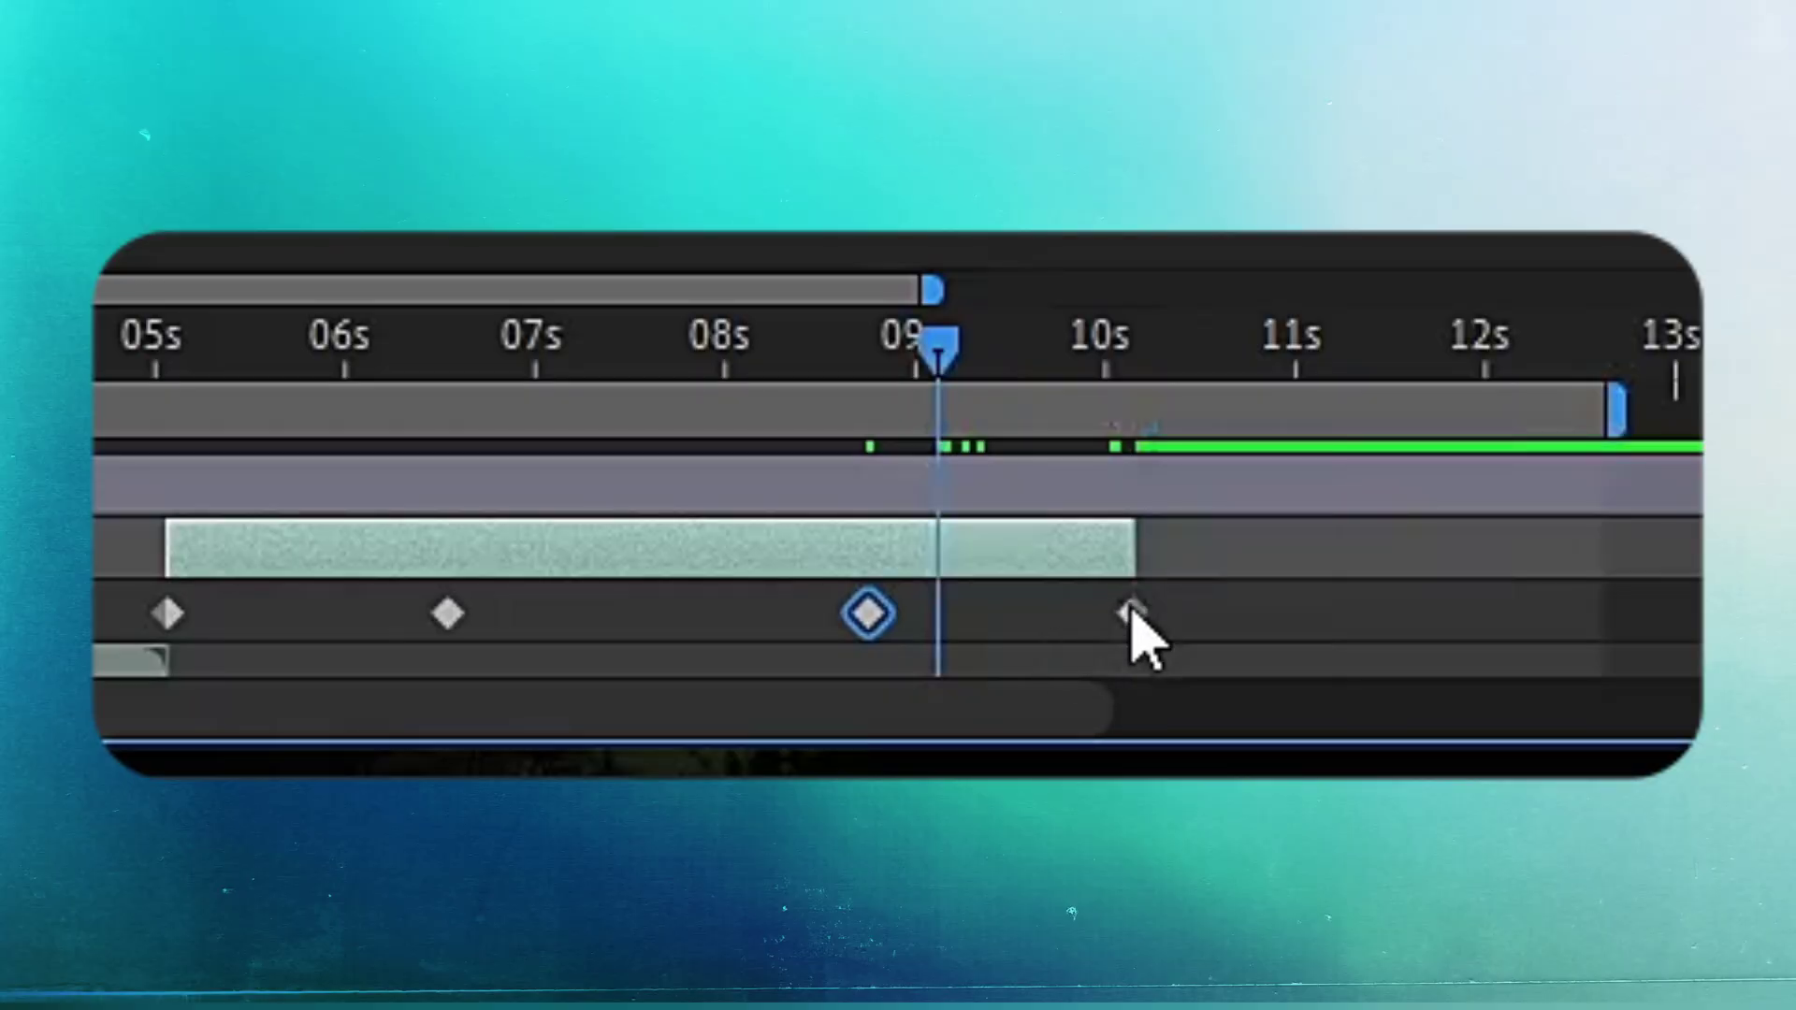
{"action": "left_click_drag", "start_coordinate": [1132, 610], "coordinate": [1559, 625]}
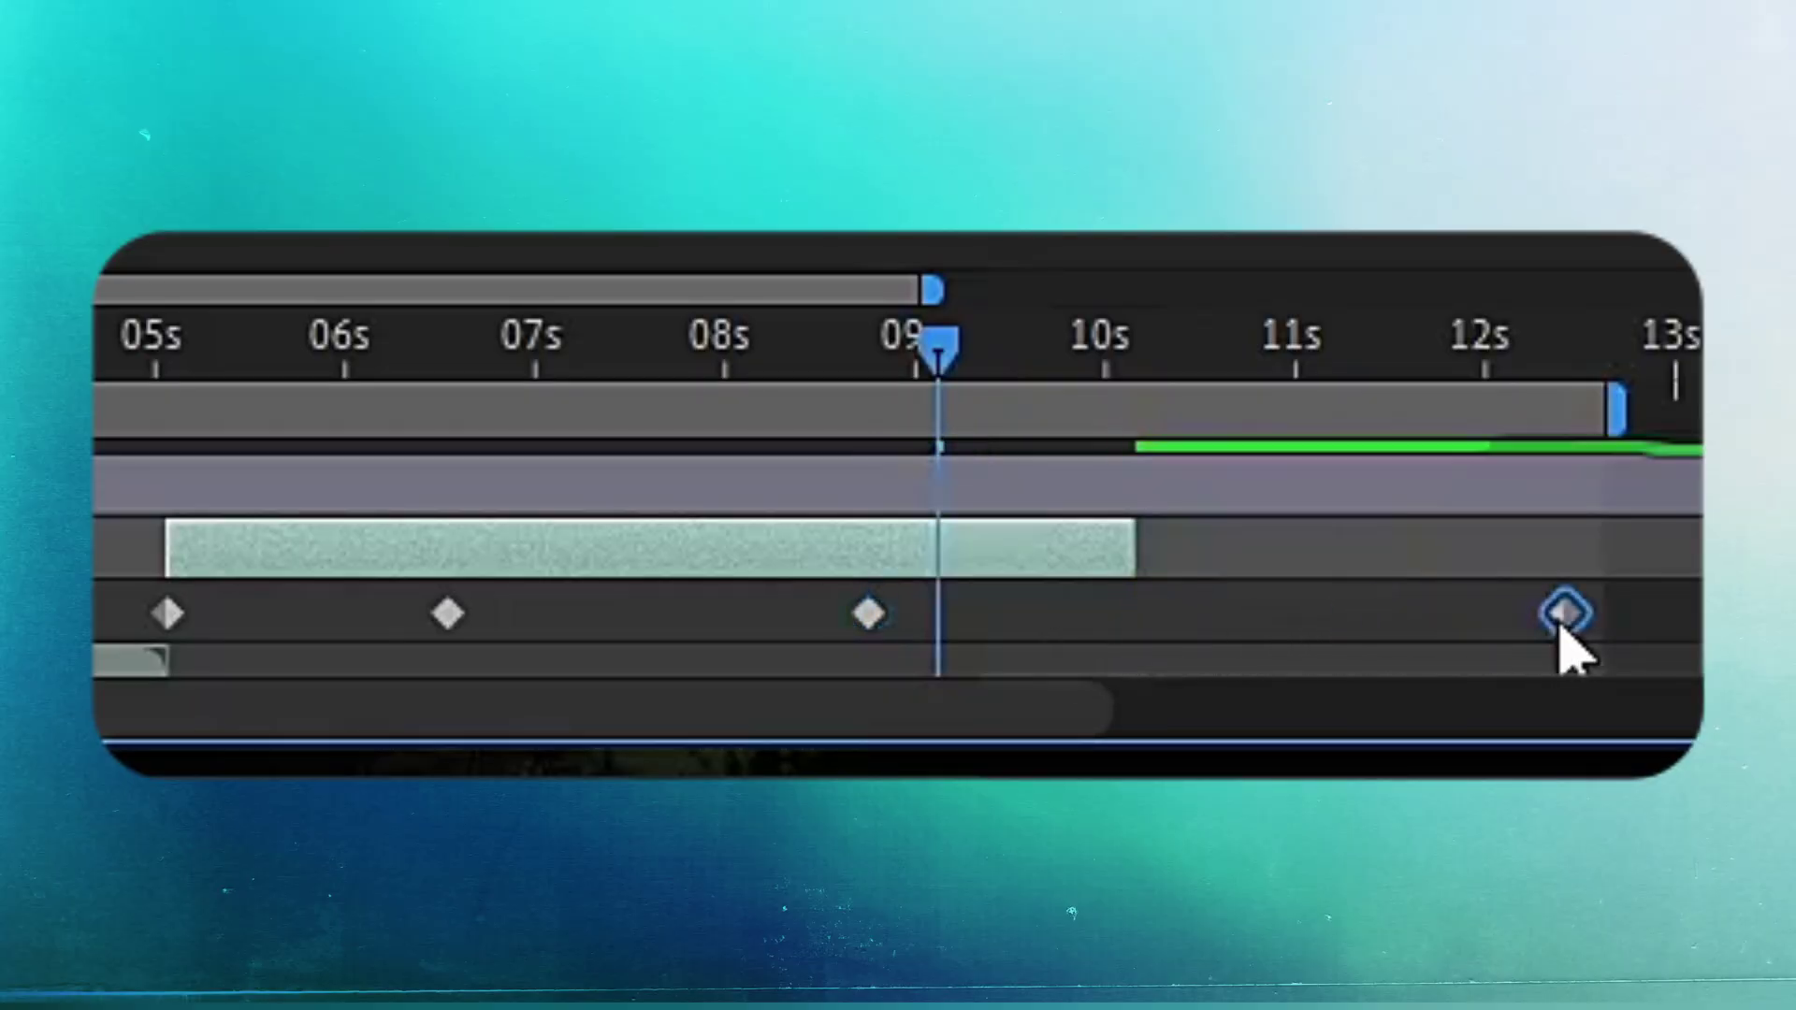
{"action": "left_click_drag", "start_coordinate": [1169, 547], "coordinate": [1558, 546]}
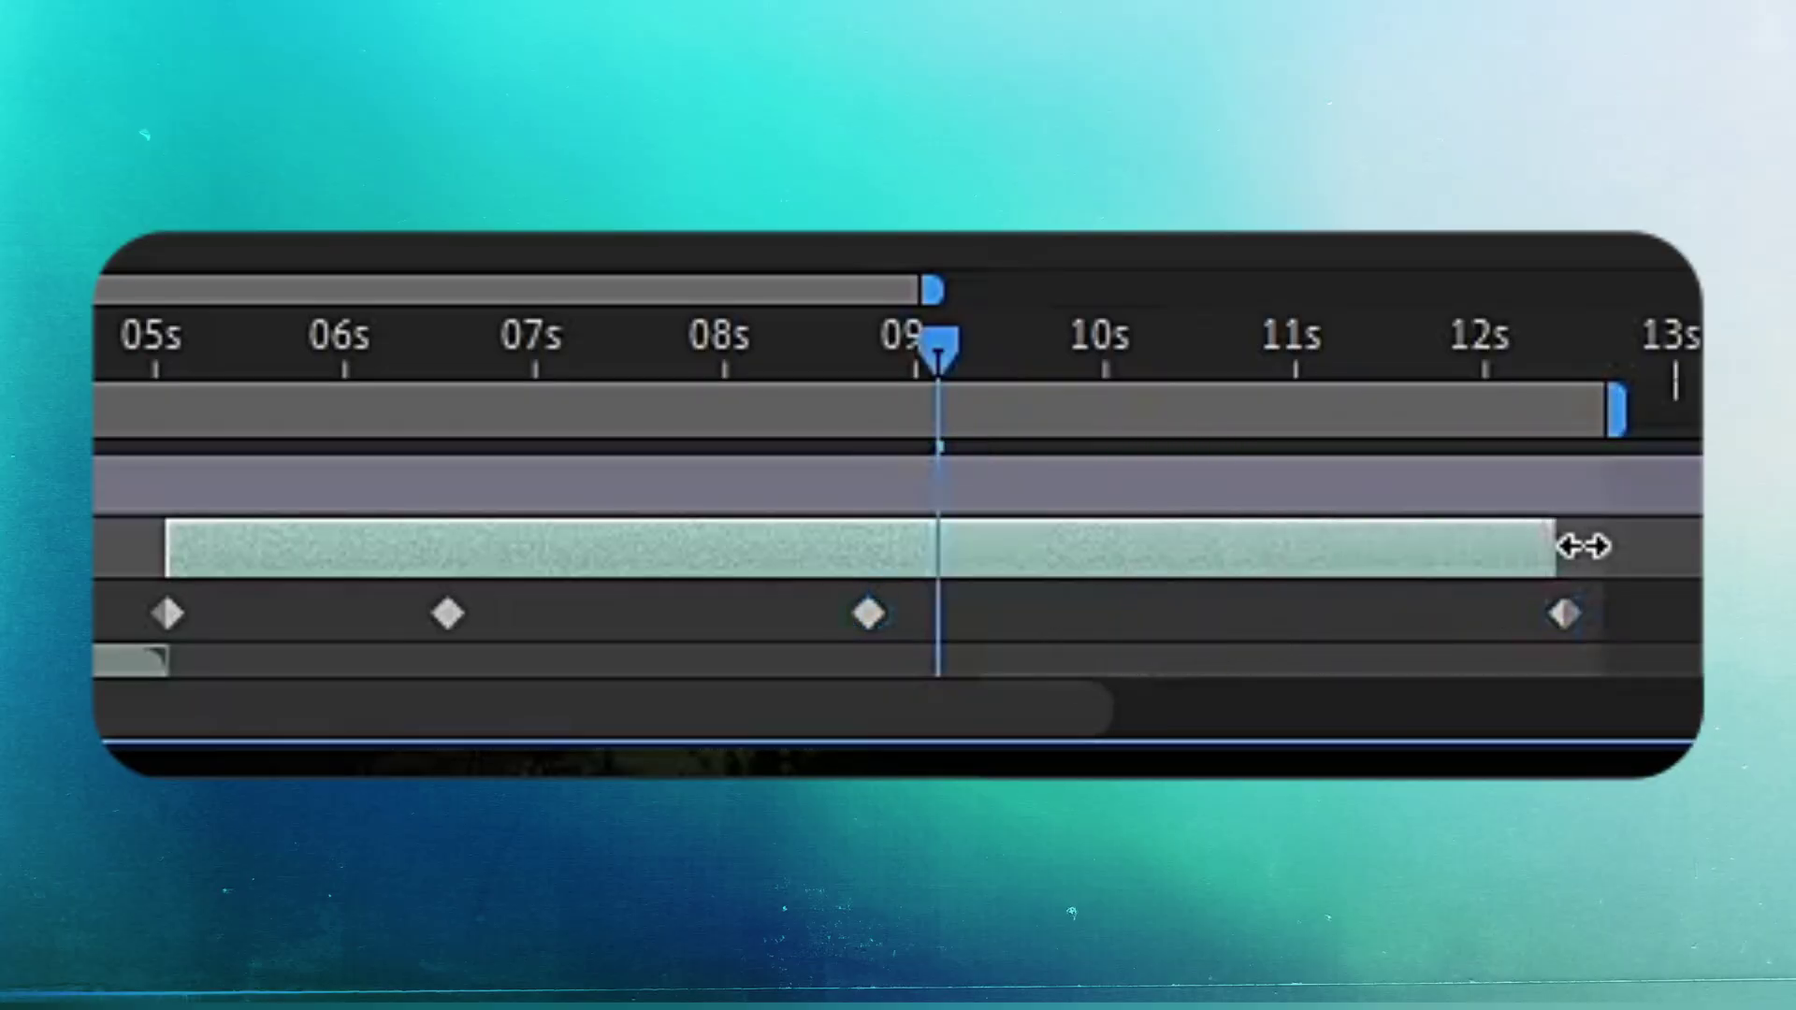